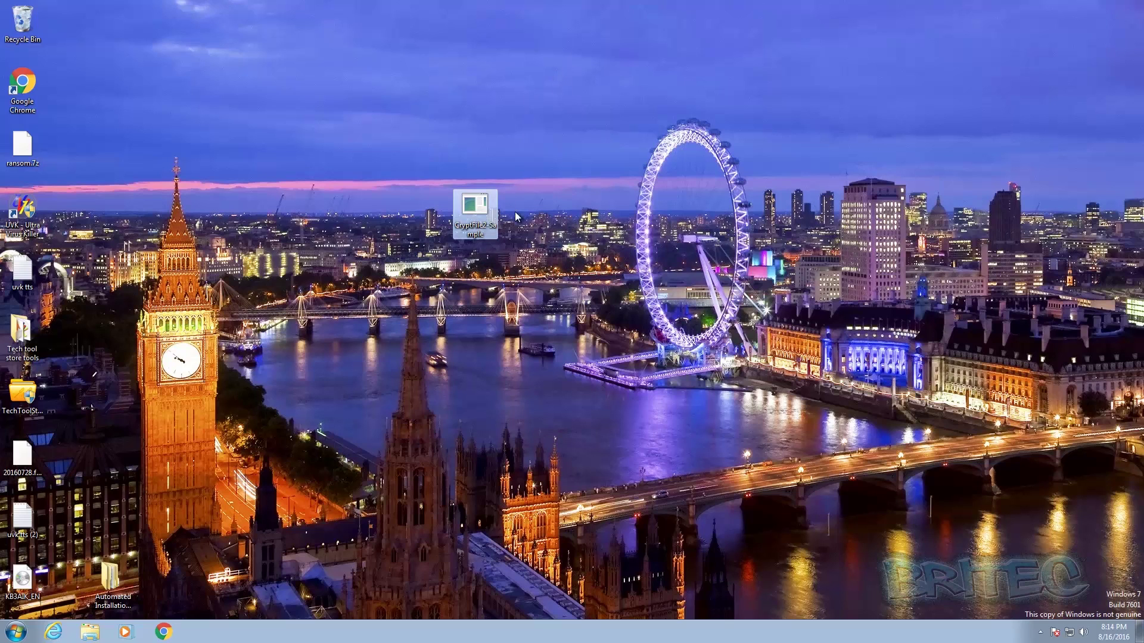
Step: Run the CryptFile2-Sample from the desktop, then bring up the taskbar's context menu
mouse_move(478, 207)
double_click(480, 213)
right_click(463, 630)
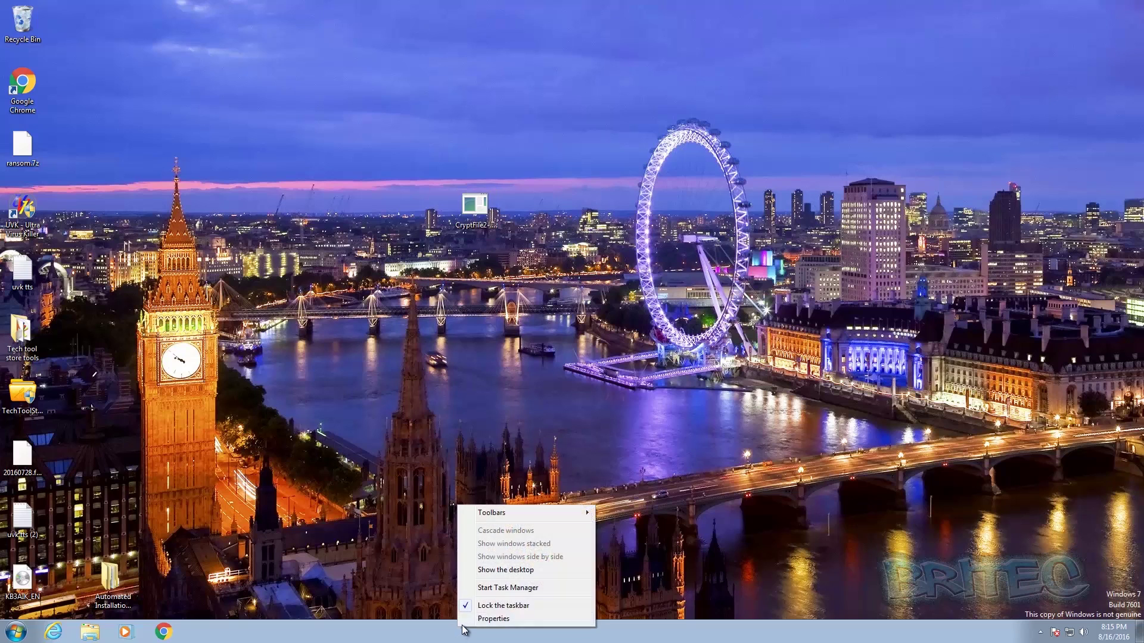
left_click(488, 589)
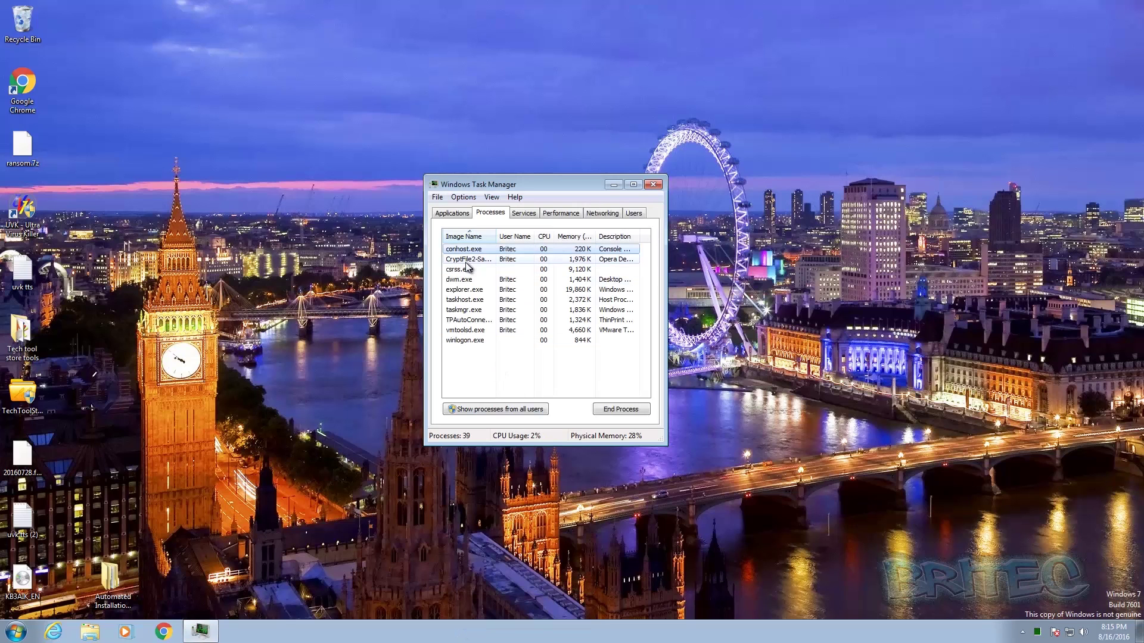
left_click(474, 260)
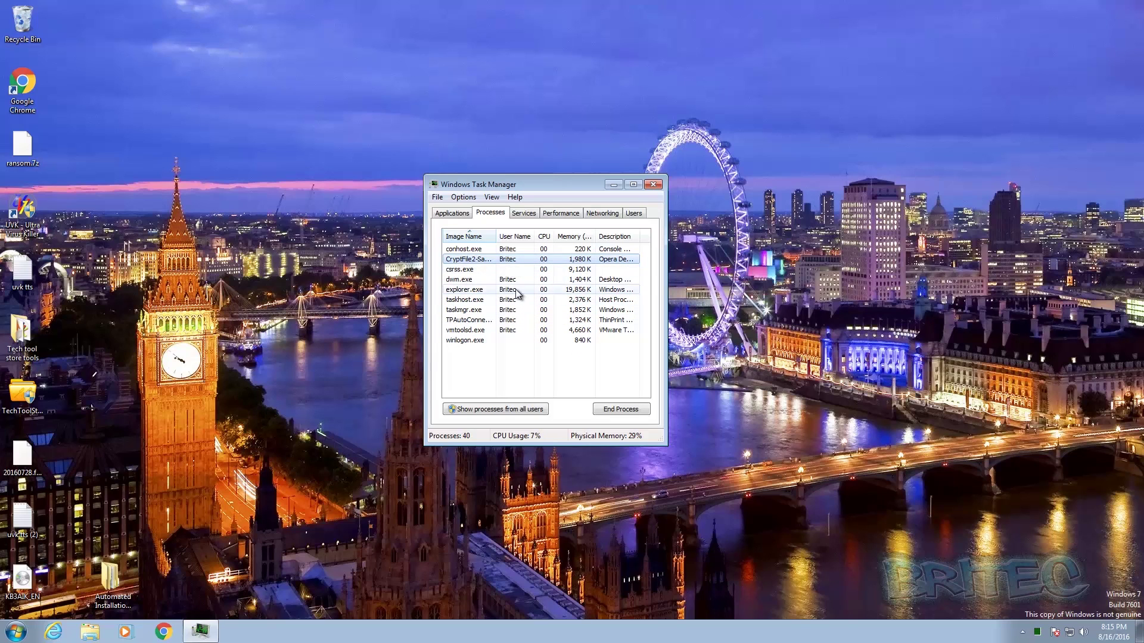
left_click(654, 185)
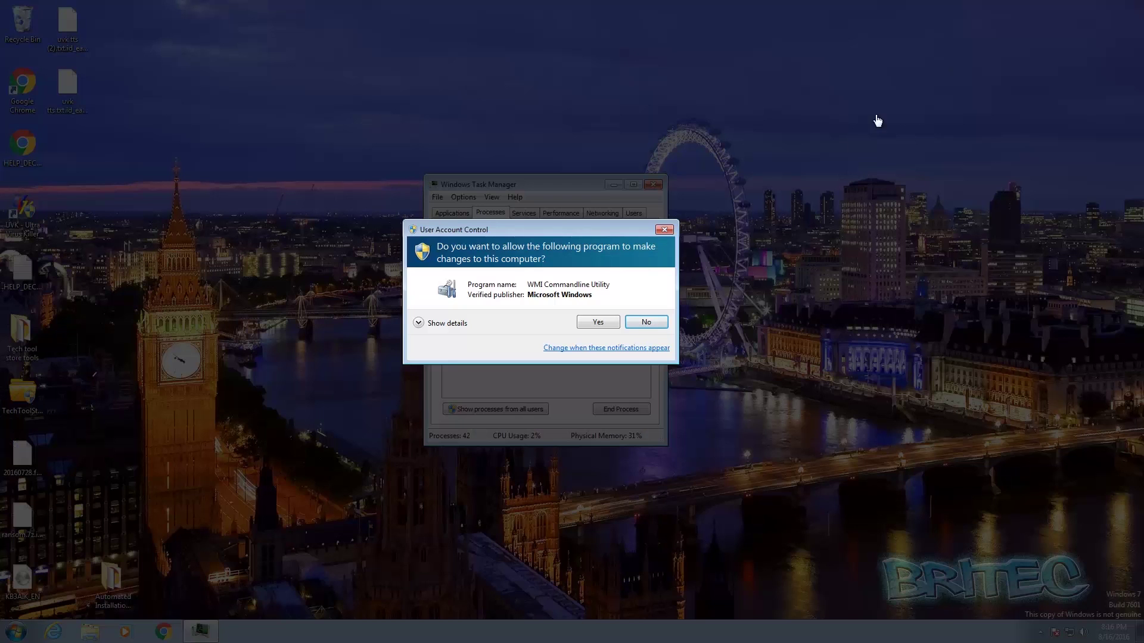
Step: Approve the WMI Commandline Utility UAC prompt and dismiss Task Manager to reveal the ransom note
left_click(594, 322)
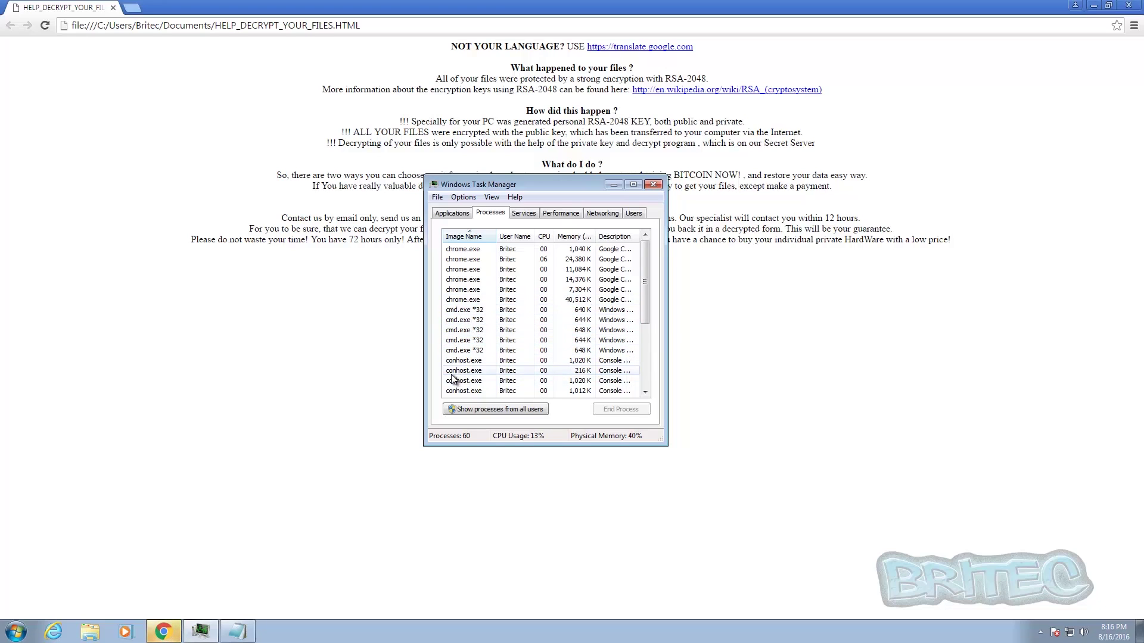
left_click_drag(645, 266, 652, 207)
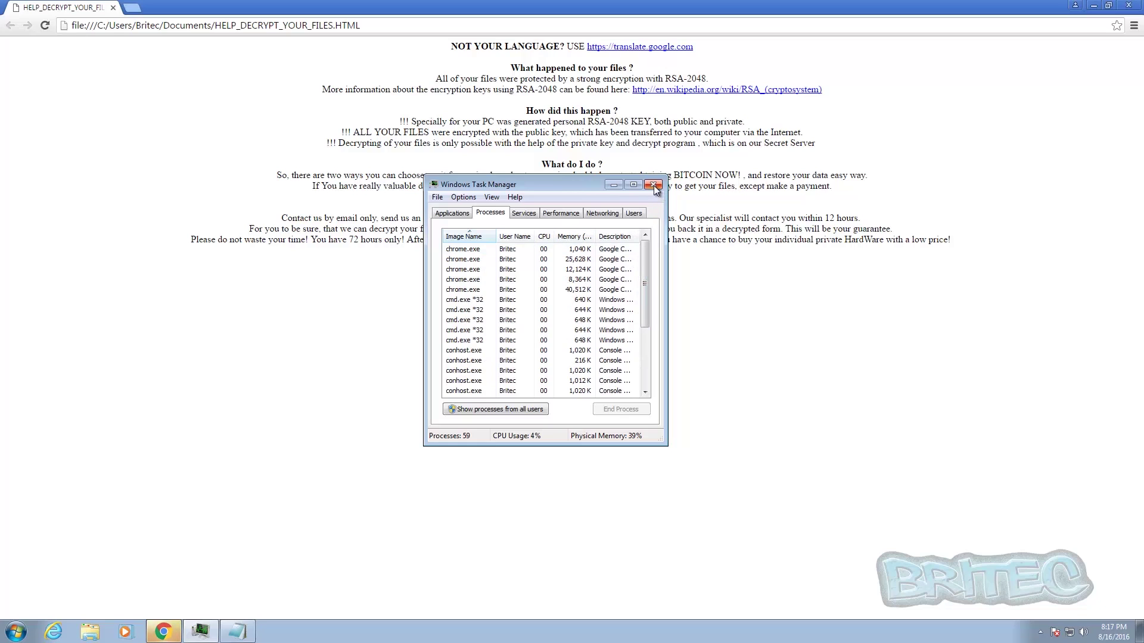
left_click(653, 184)
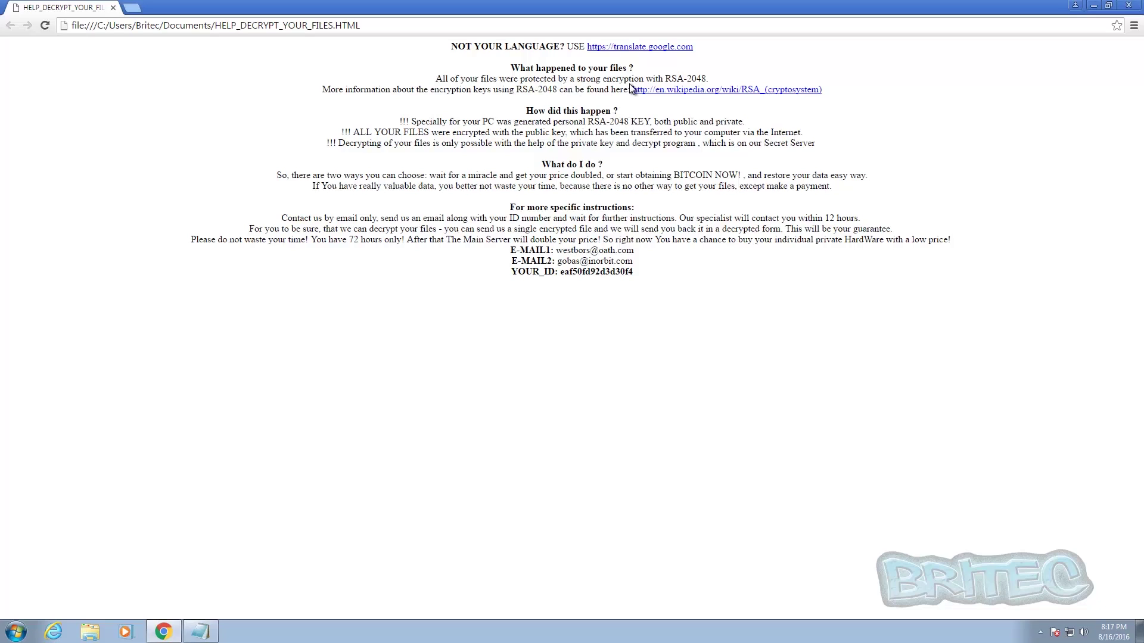
Step: Highlight the end of the RSA-2048 sentence on the Chrome ransom page, then clear it
left_click_drag(709, 78, 667, 81)
left_click(446, 174)
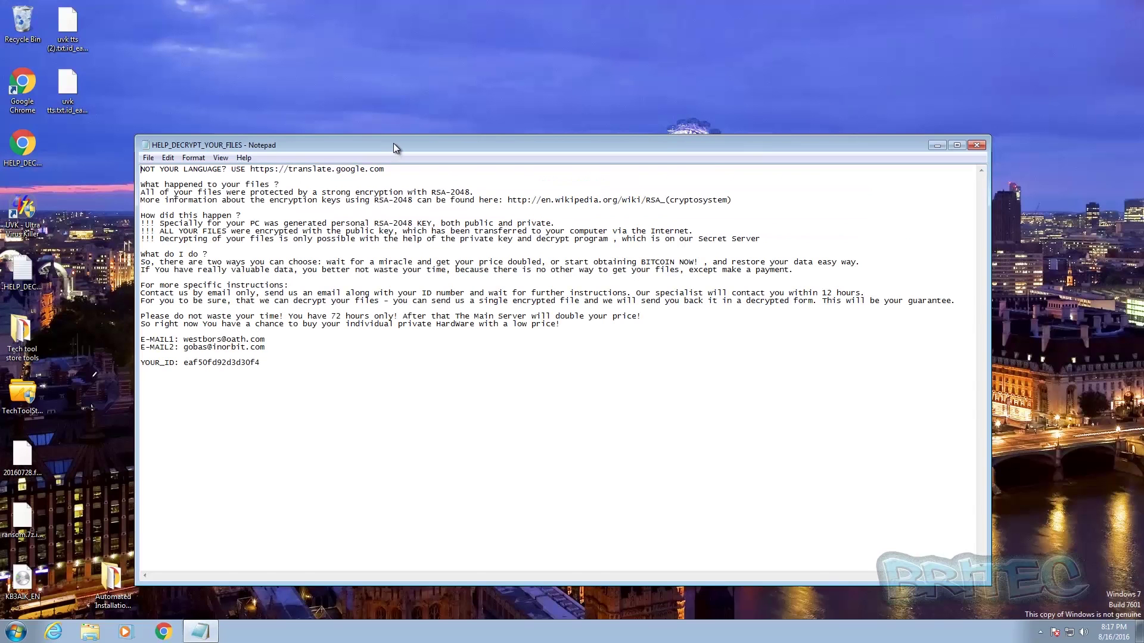
Step: Nudge the Notepad ransom note window up slightly, then close it
left_click_drag(393, 146, 396, 126)
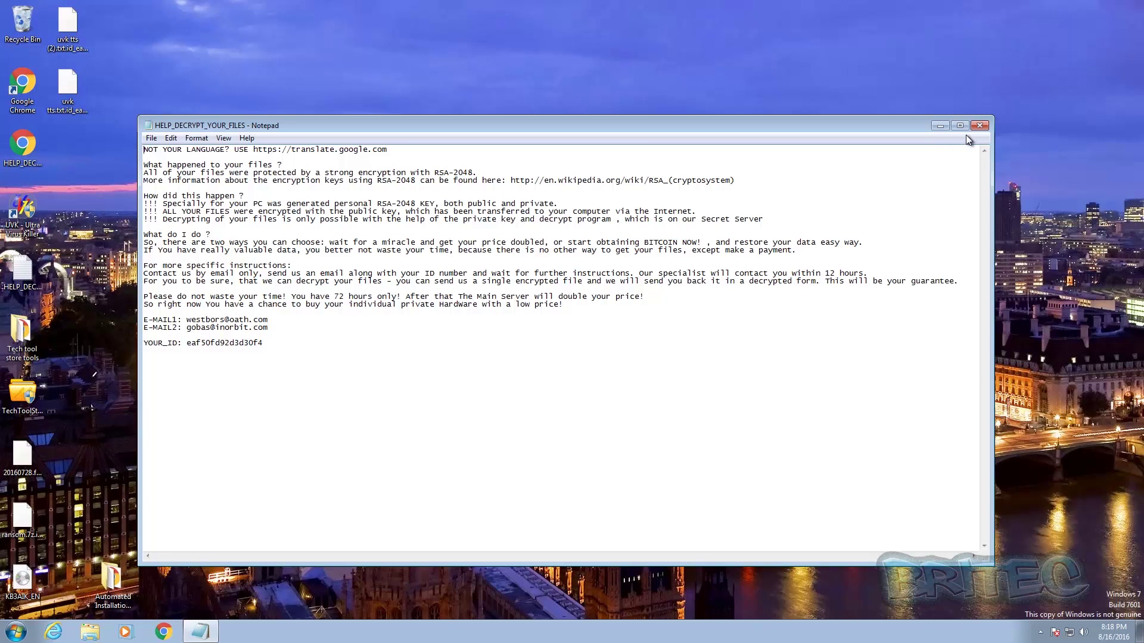
left_click(980, 125)
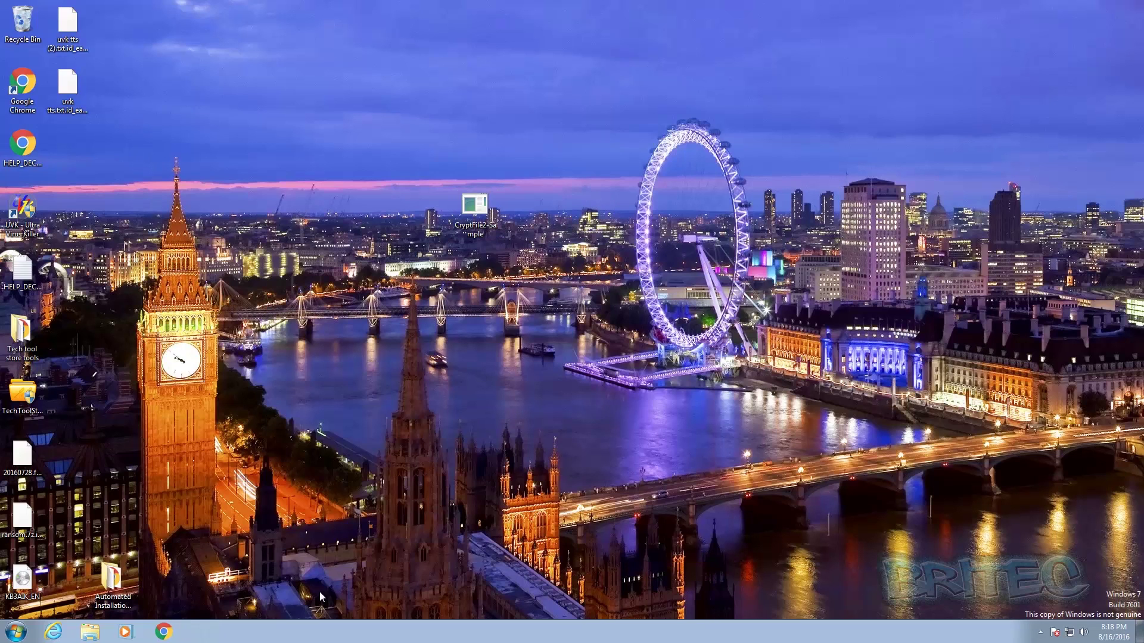
Step: Browse Pictures > Sample Pictures to view the encrypted images, then close the folder
left_click(16, 631)
left_click(198, 424)
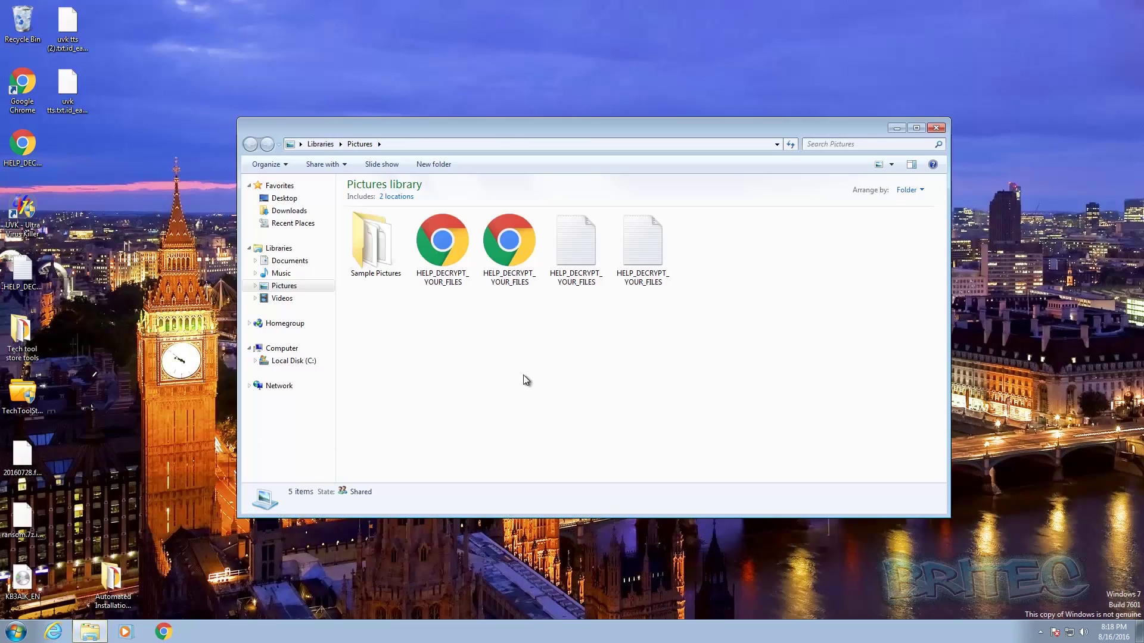
double_click(369, 253)
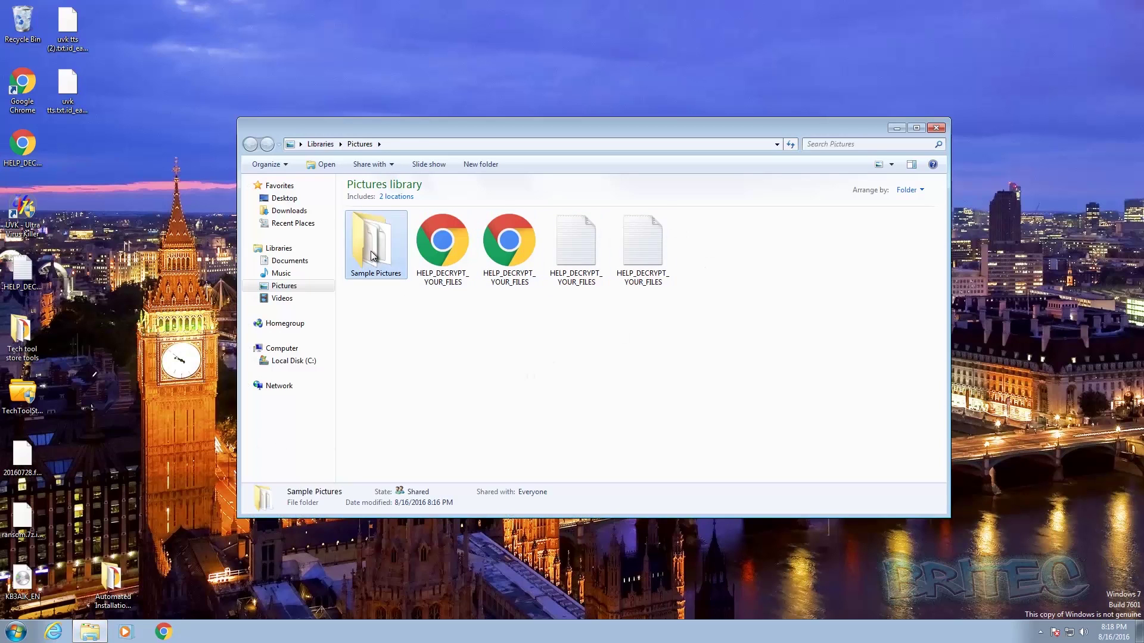
left_click_drag(891, 433, 433, 203)
left_click(585, 387)
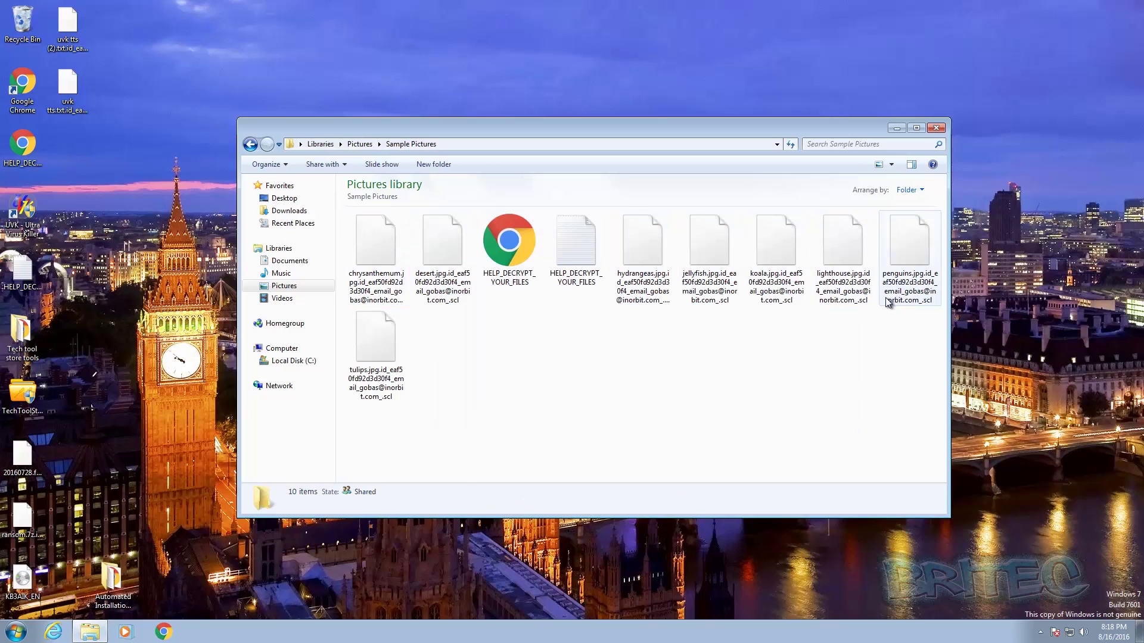
left_click(936, 127)
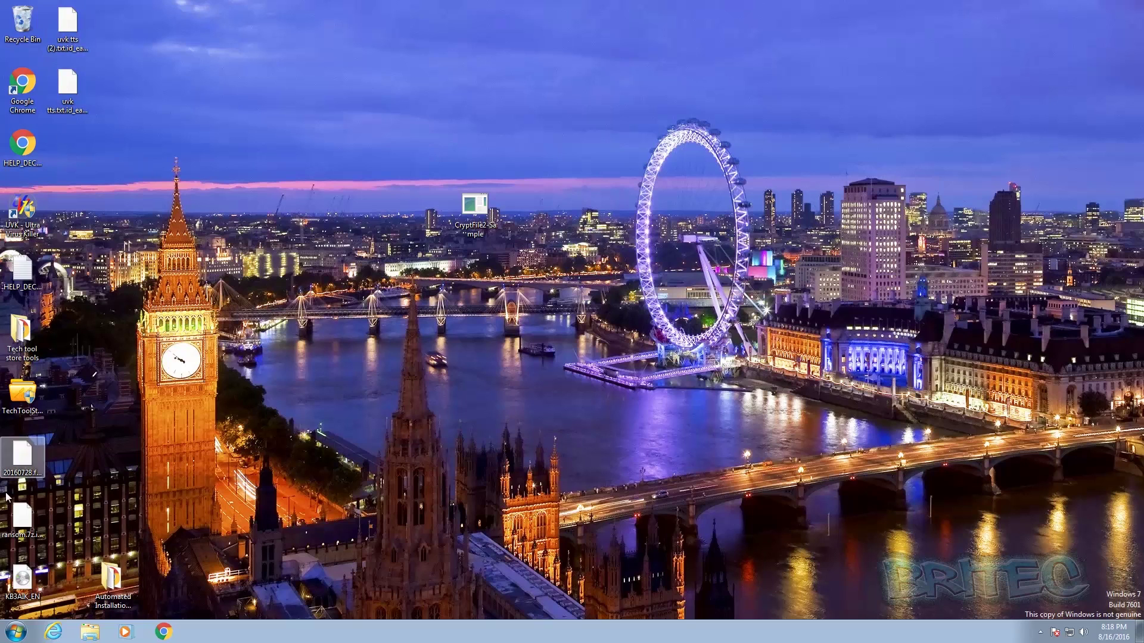
Step: Go into Automated Installation > KB3AIK_EN to view its SCL-renamed files, then close it
left_click(22, 518)
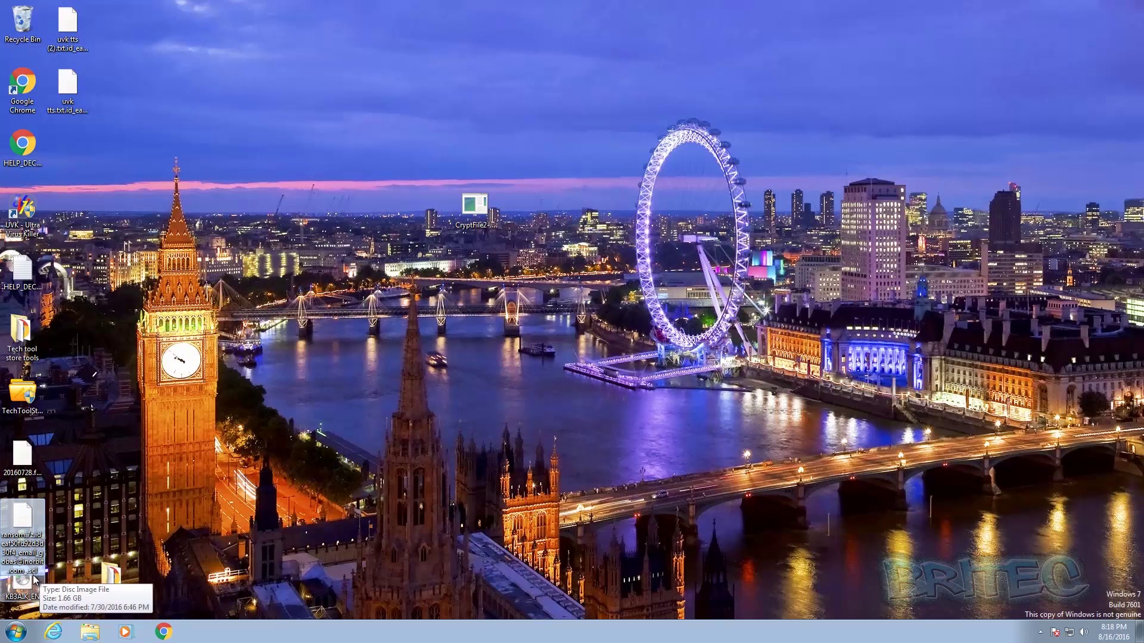
left_click(217, 499)
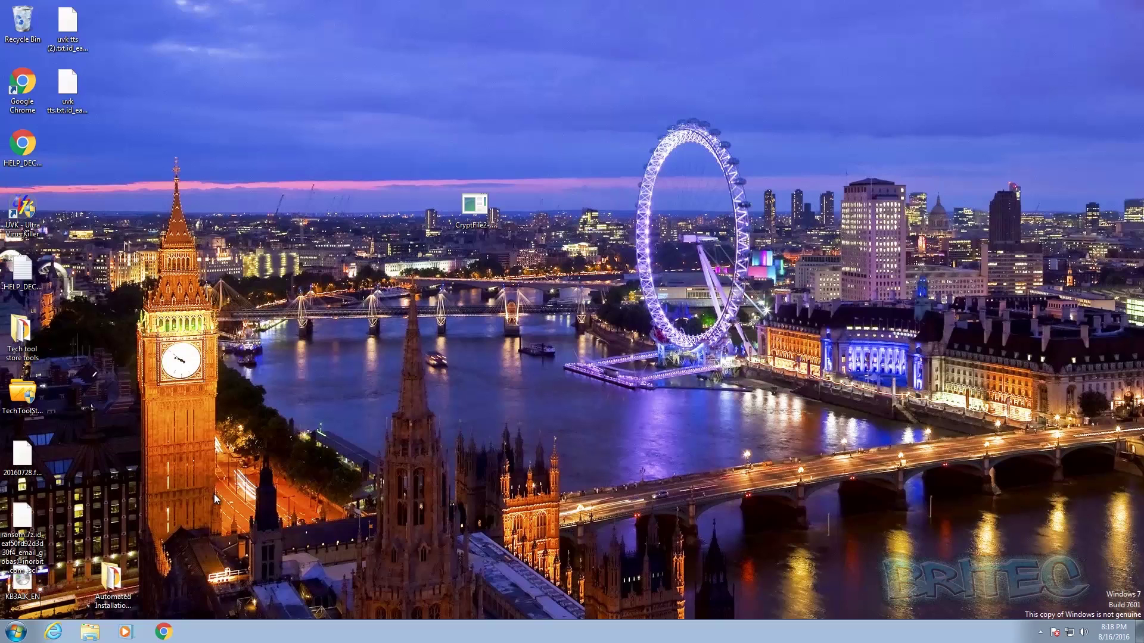
double_click(113, 580)
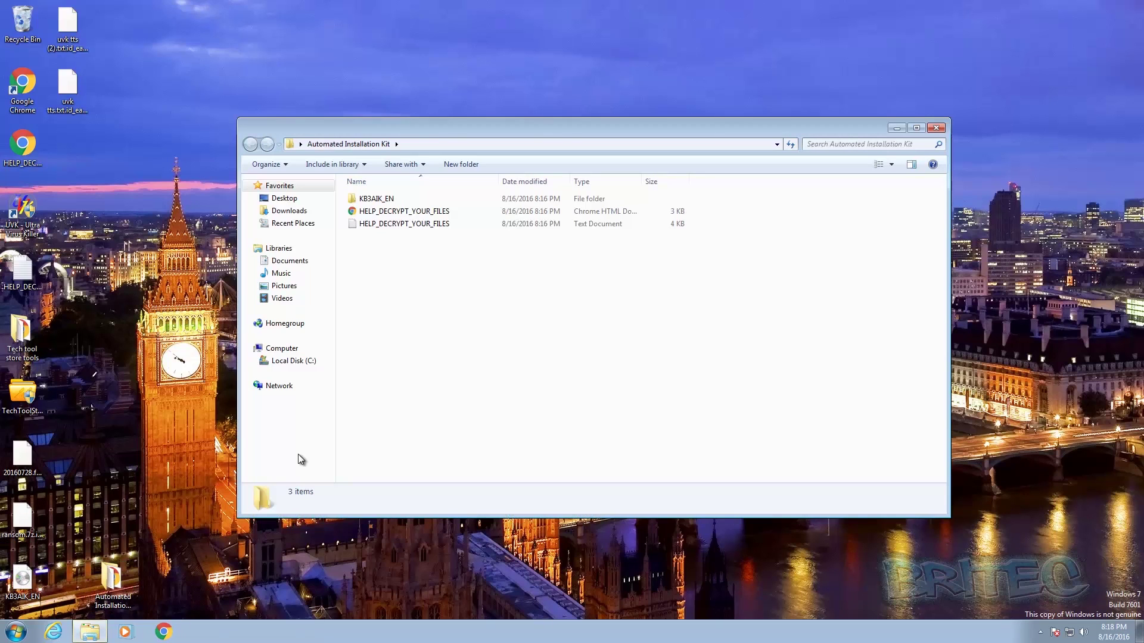
left_click(382, 198)
double_click(382, 198)
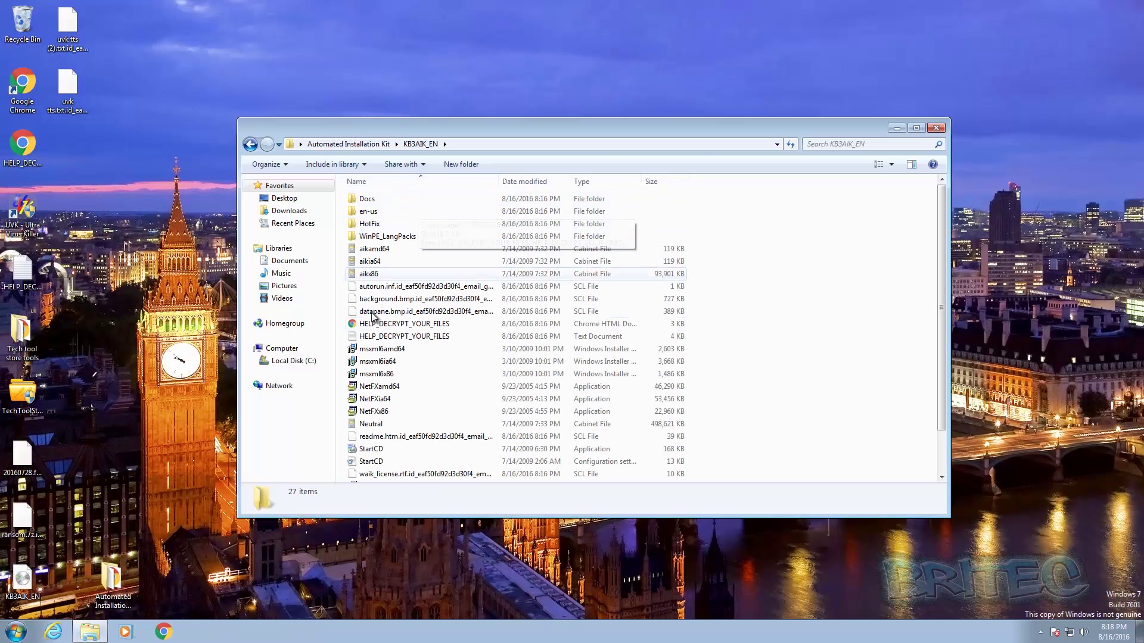
scroll(429, 319, "down", 2)
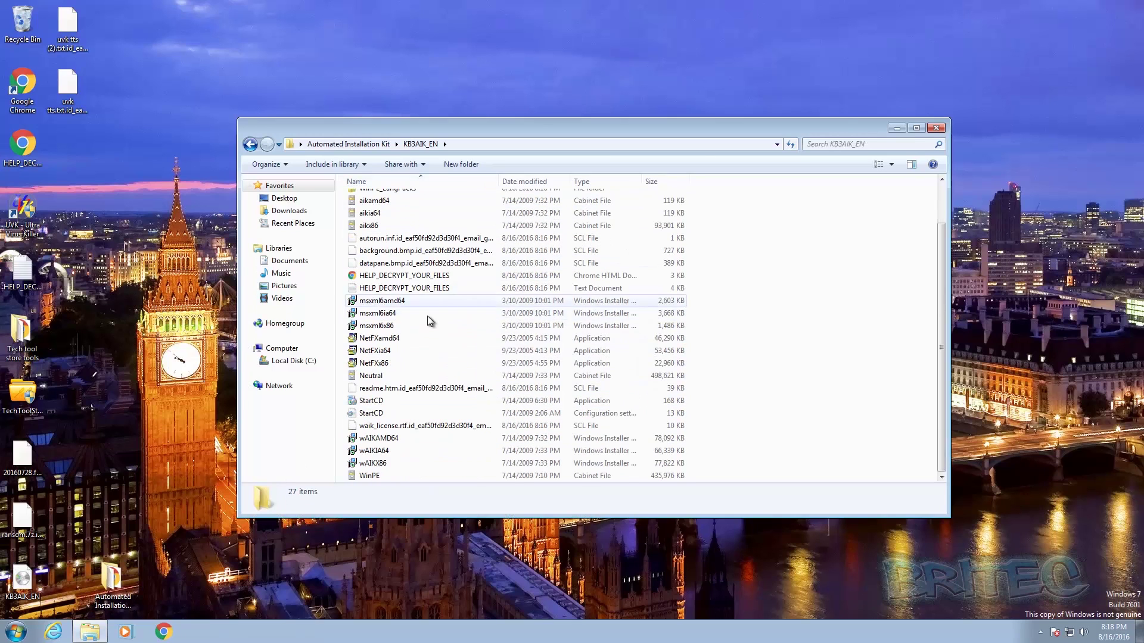
left_click(935, 127)
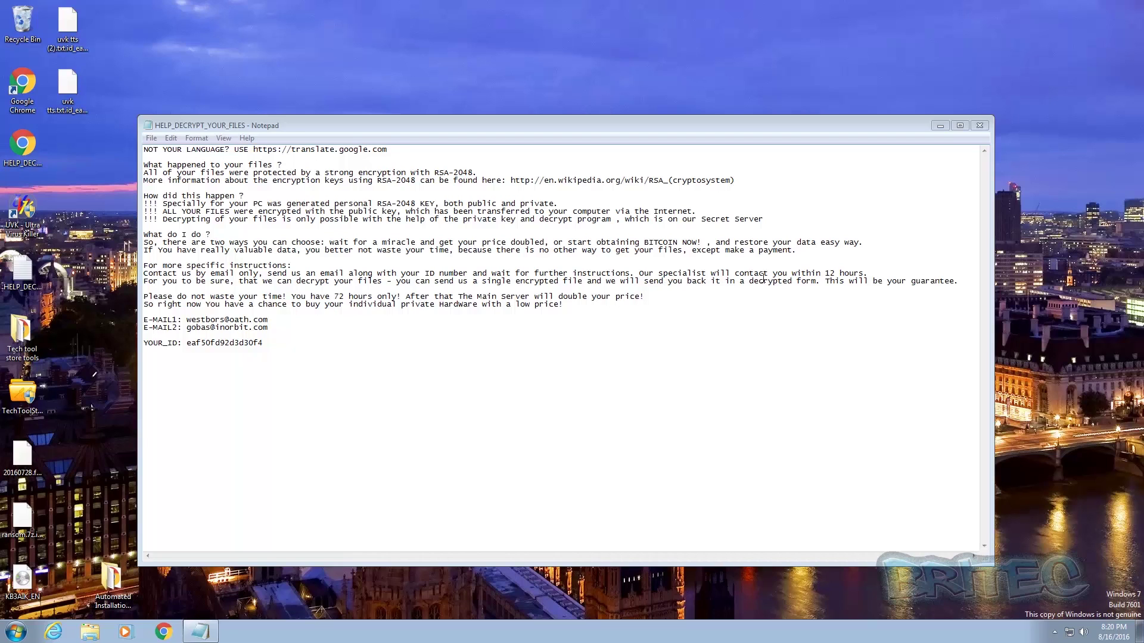
Step: Bring the Notepad ransom note forward and highlight, then clear, its contact instructions
left_click(880, 271)
left_click_drag(880, 271, 209, 266)
left_click(241, 287)
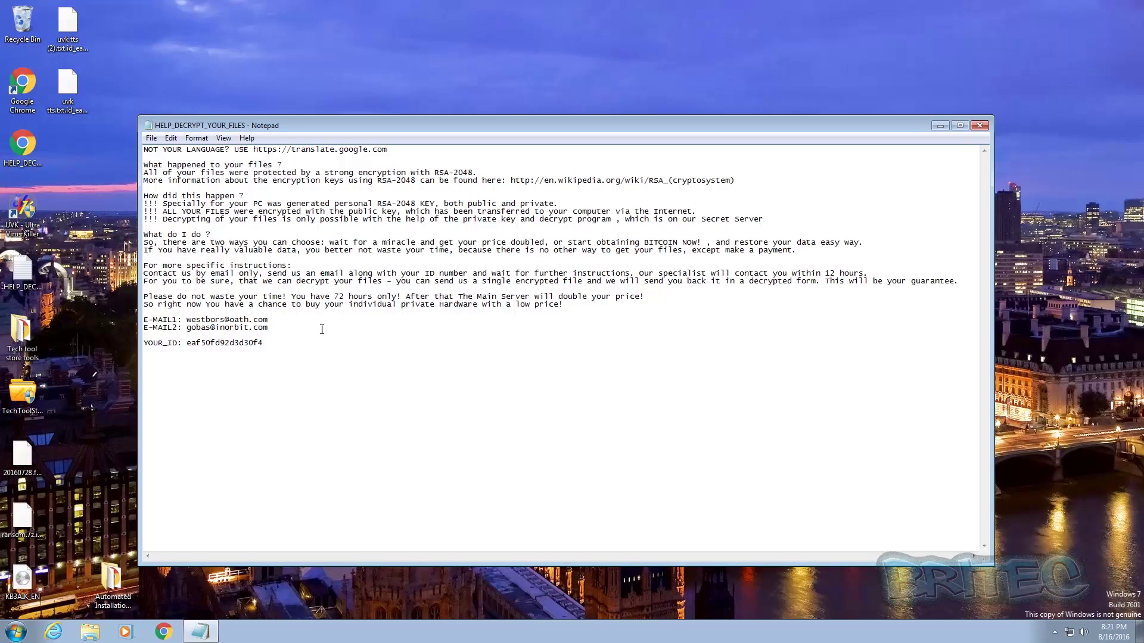
Step: Select the YOUR_ID line and both E-MAIL contact lines in the note to inspect them
left_click_drag(270, 342, 142, 343)
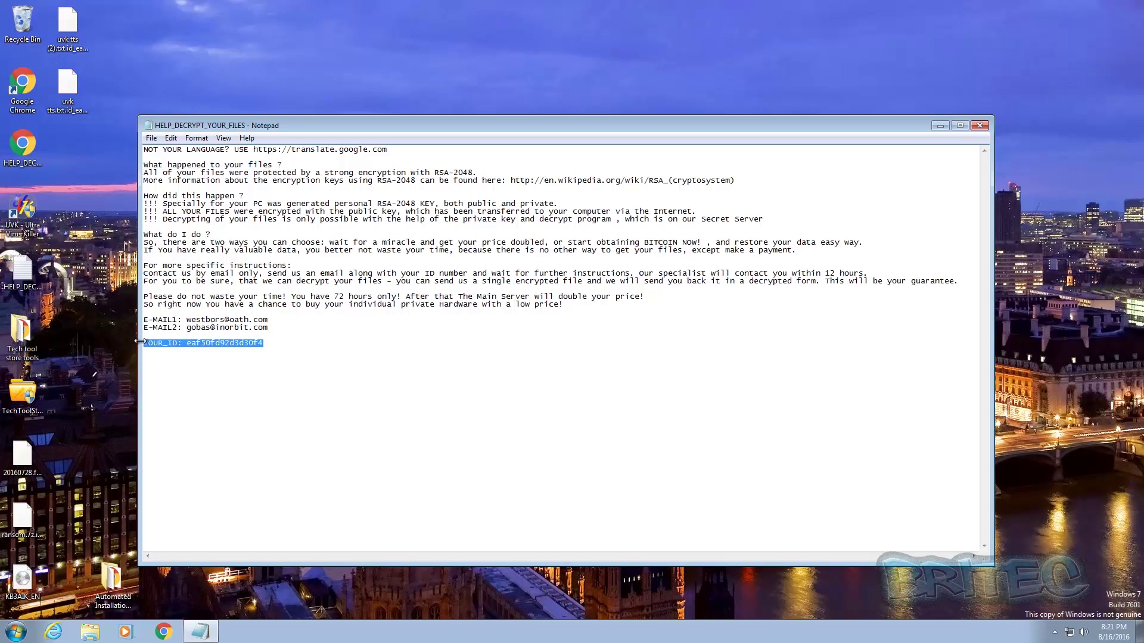
right_click(190, 341)
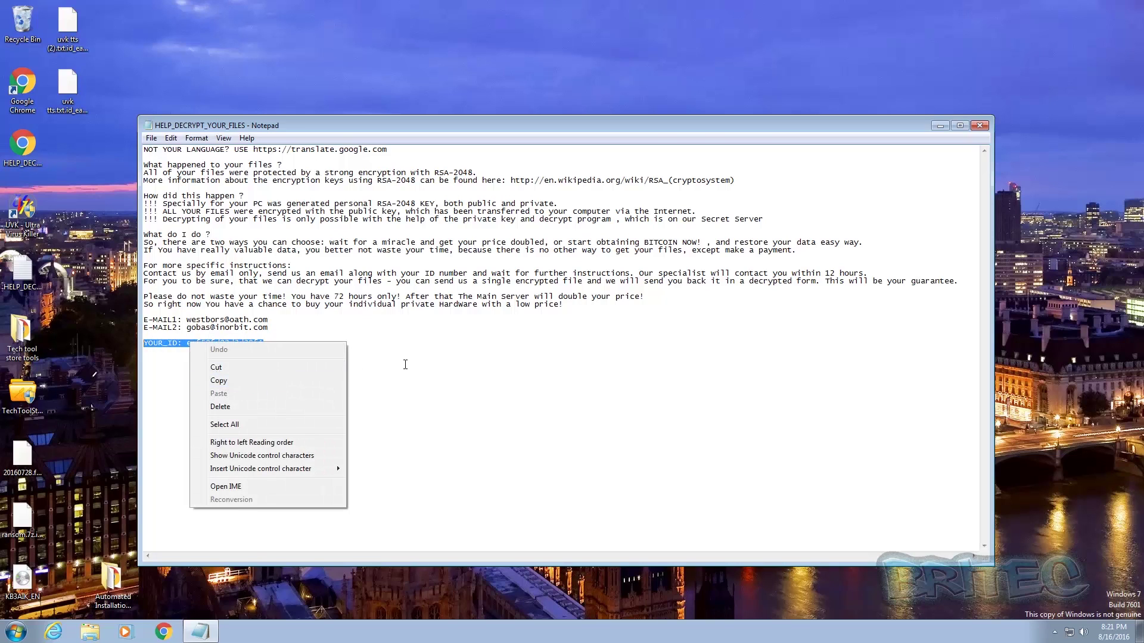
left_click(268, 351)
left_click_drag(285, 326, 143, 319)
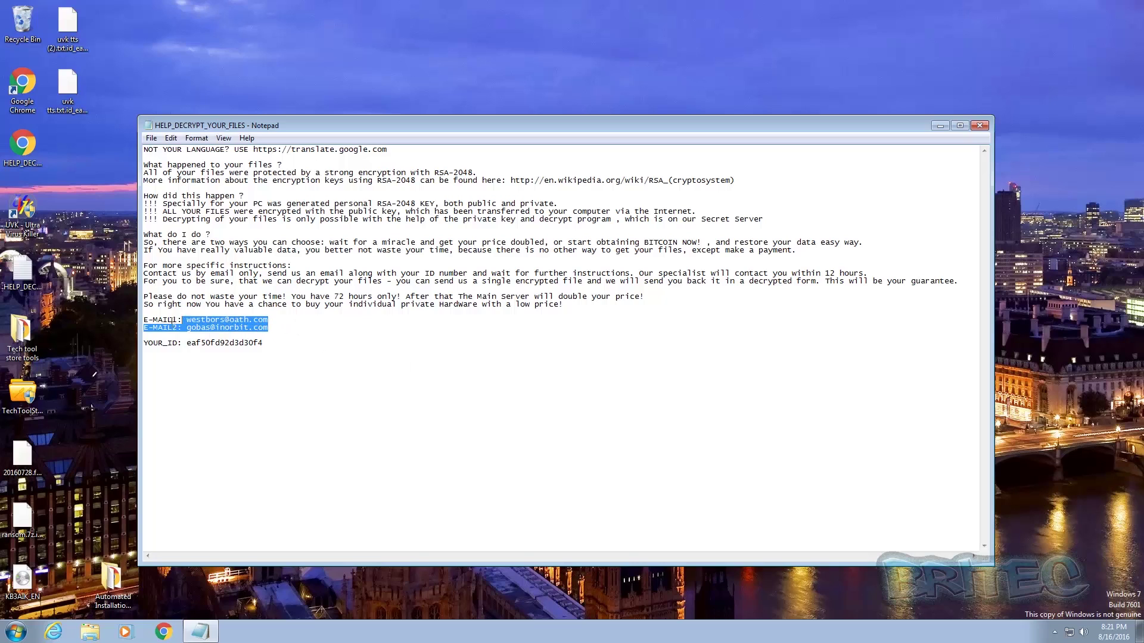
left_click(281, 322)
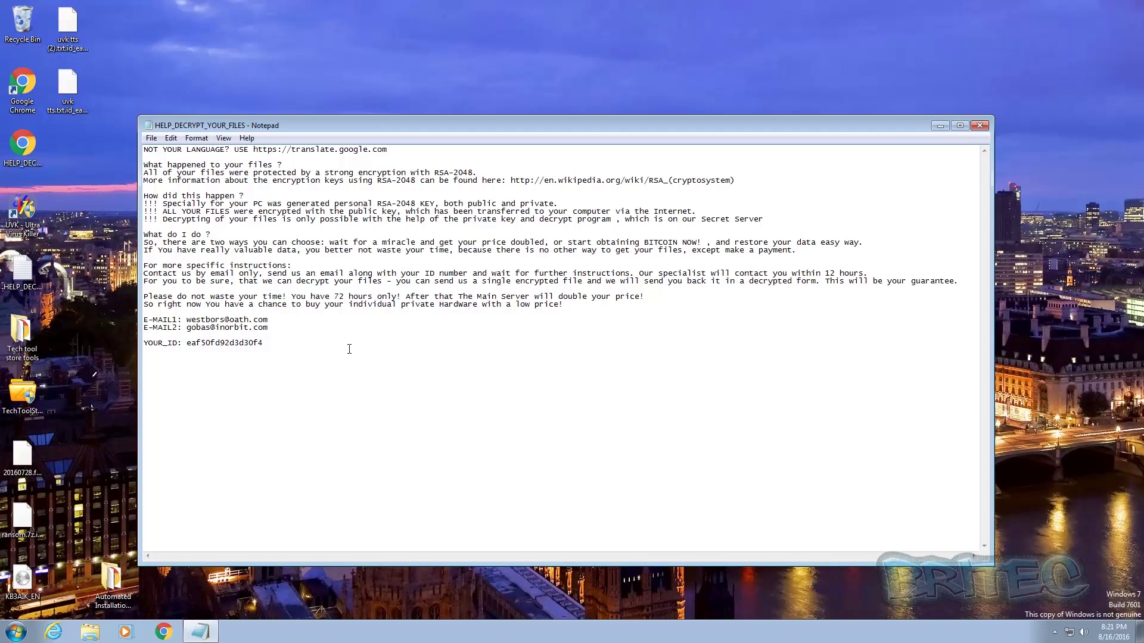
left_click_drag(298, 344, 124, 341)
left_click(296, 356)
Step: Select the whole note, narrow to the E-MAIL2 line, clear it, and bring up Start
left_click_drag(279, 342, 178, 147)
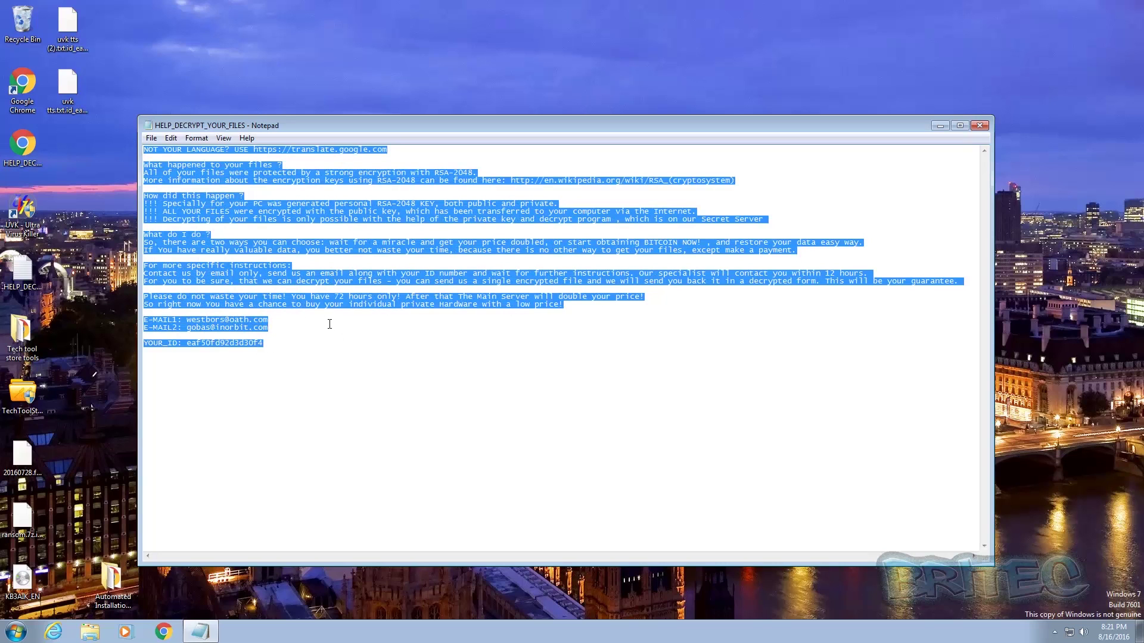
left_click_drag(329, 322, 330, 328)
left_click(715, 341)
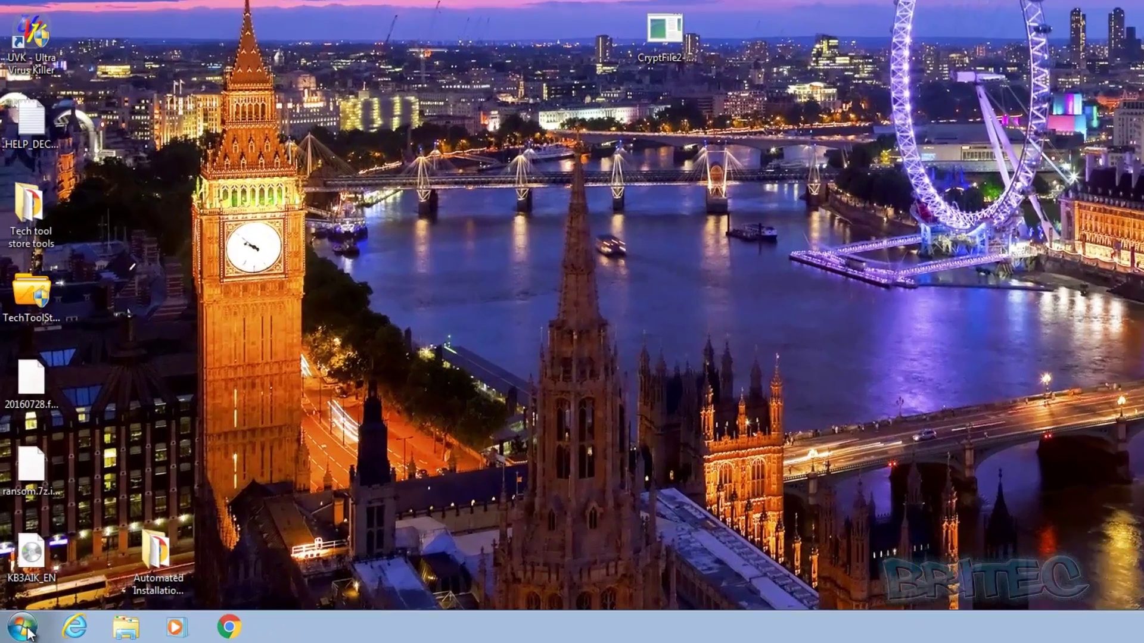
left_click(16, 632)
Step: Browse Computer > Local Disk (C:) > Users into the user's profile folder
left_click(312, 427)
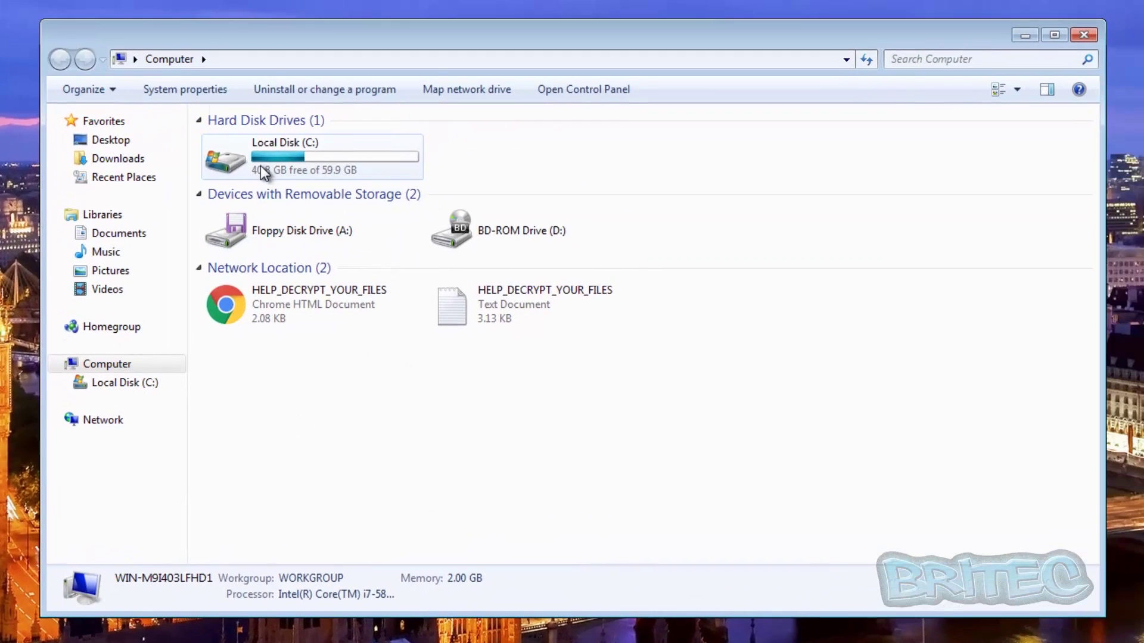
double_click(528, 27)
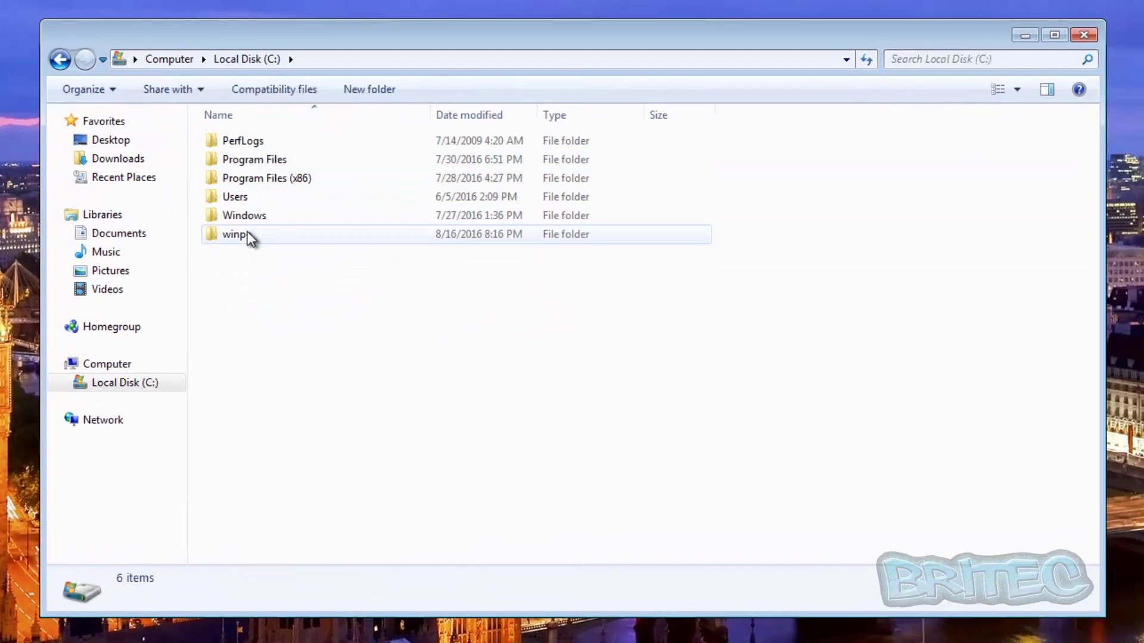
double_click(244, 199)
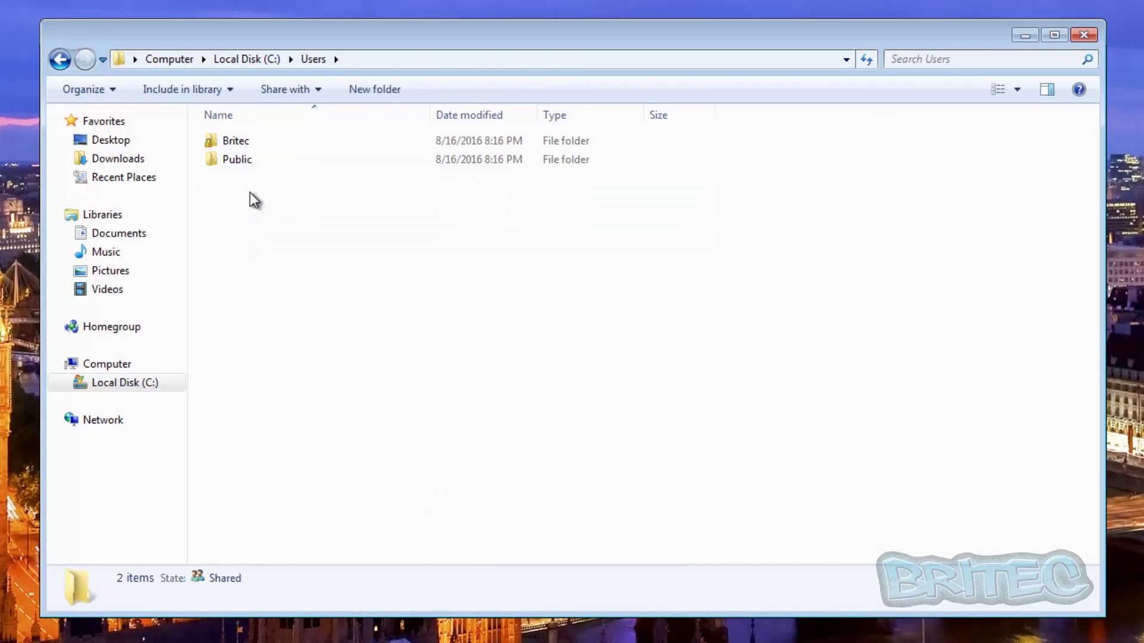
double_click(246, 143)
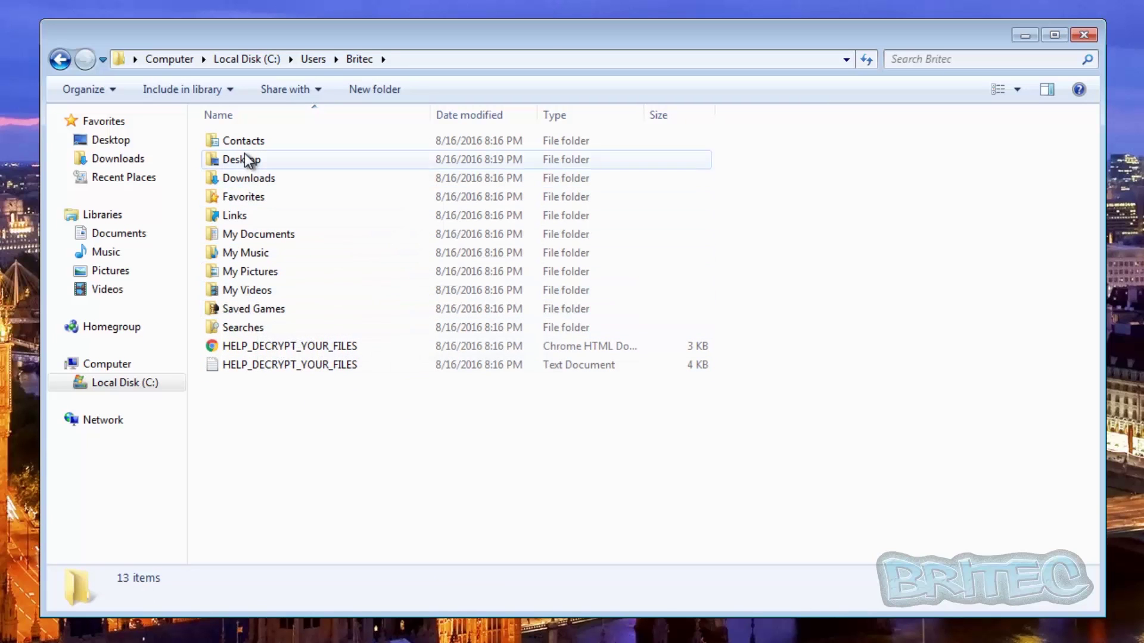
Step: Turn on 'Show hidden files, folders, and drives' in Folder and search options
left_click(115, 88)
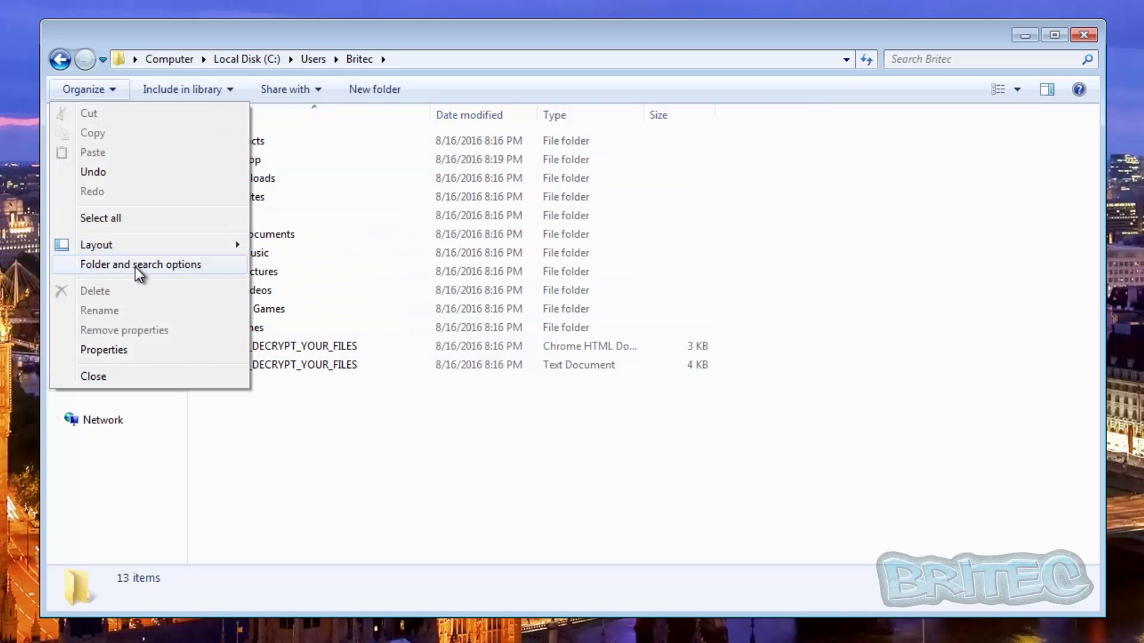
left_click(134, 263)
left_click(133, 133)
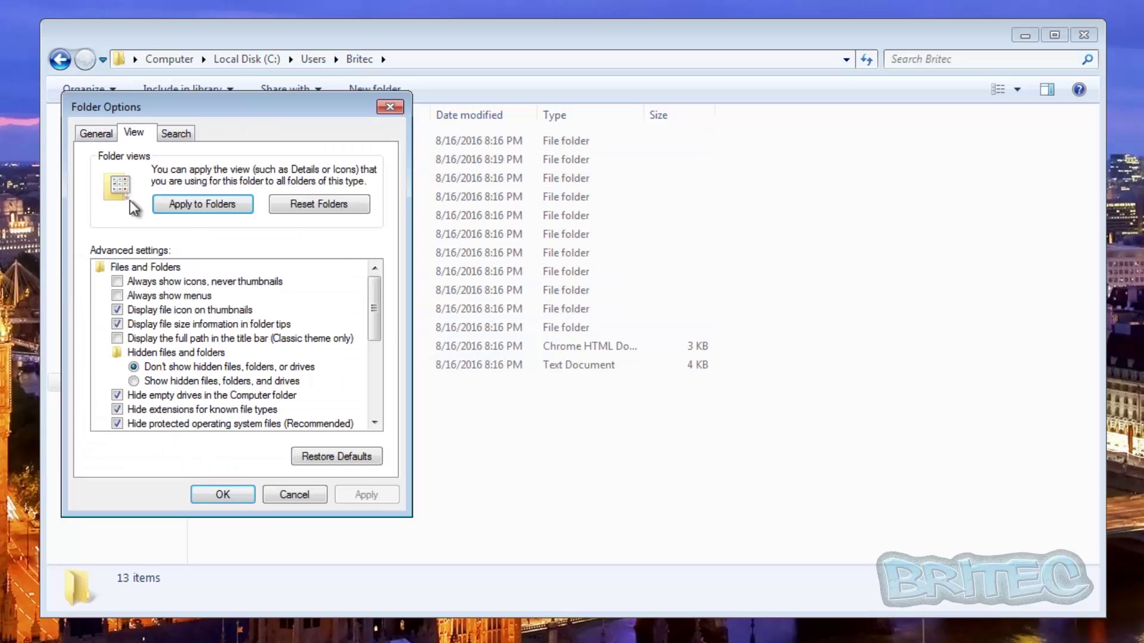
left_click(141, 382)
left_click(242, 496)
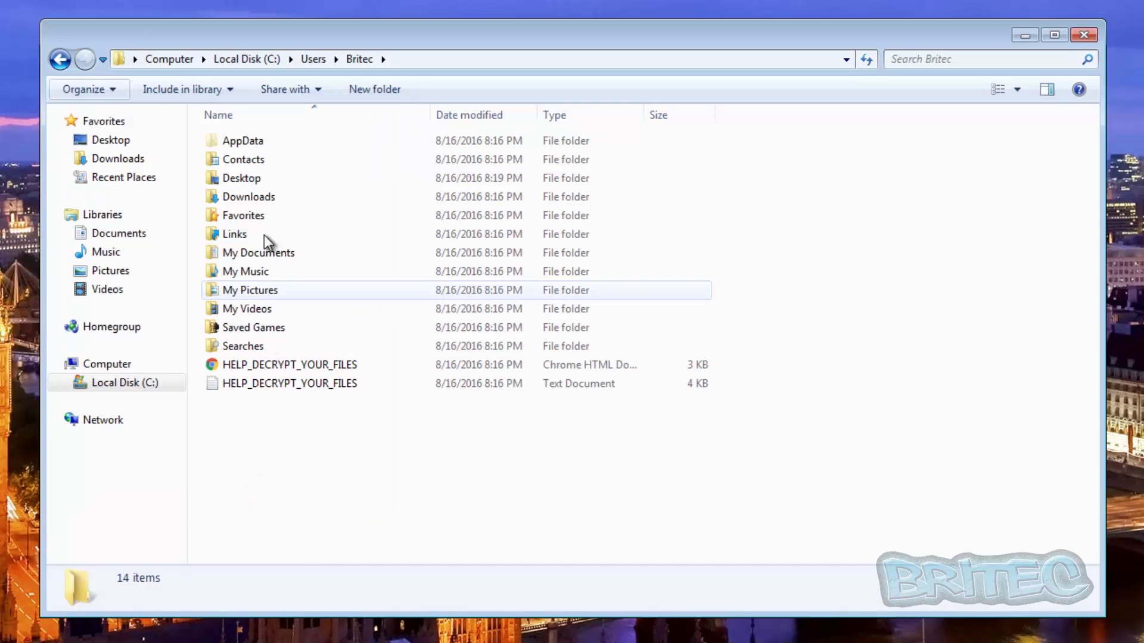
Step: Go into AppData > Roaming and select the ChromeFlashPlayer application file
left_click(255, 144)
double_click(255, 144)
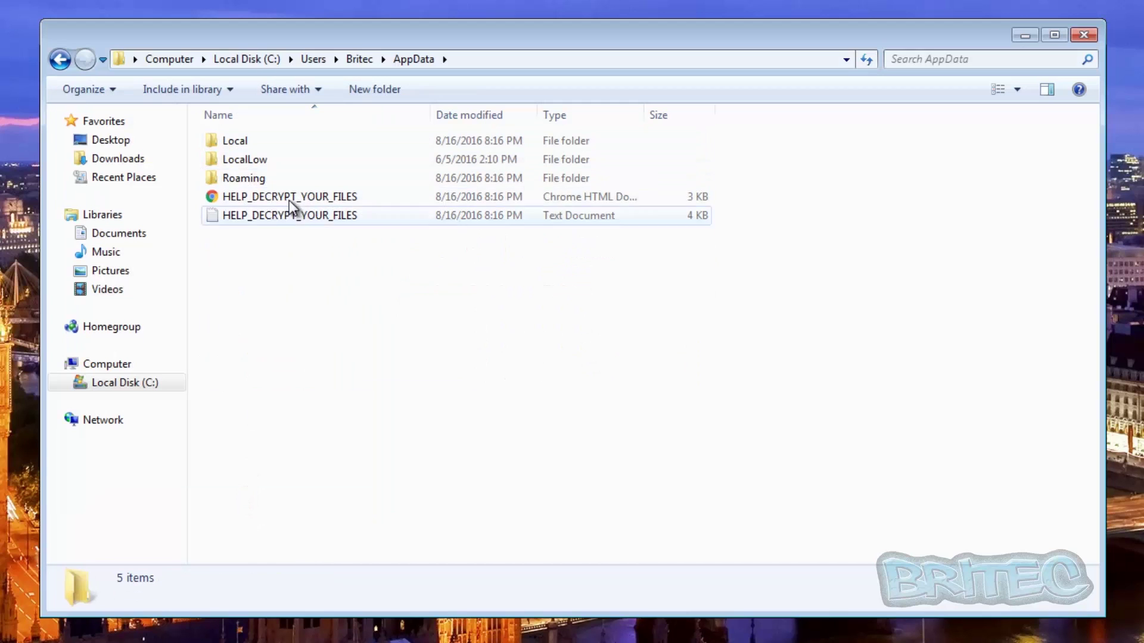
double_click(241, 180)
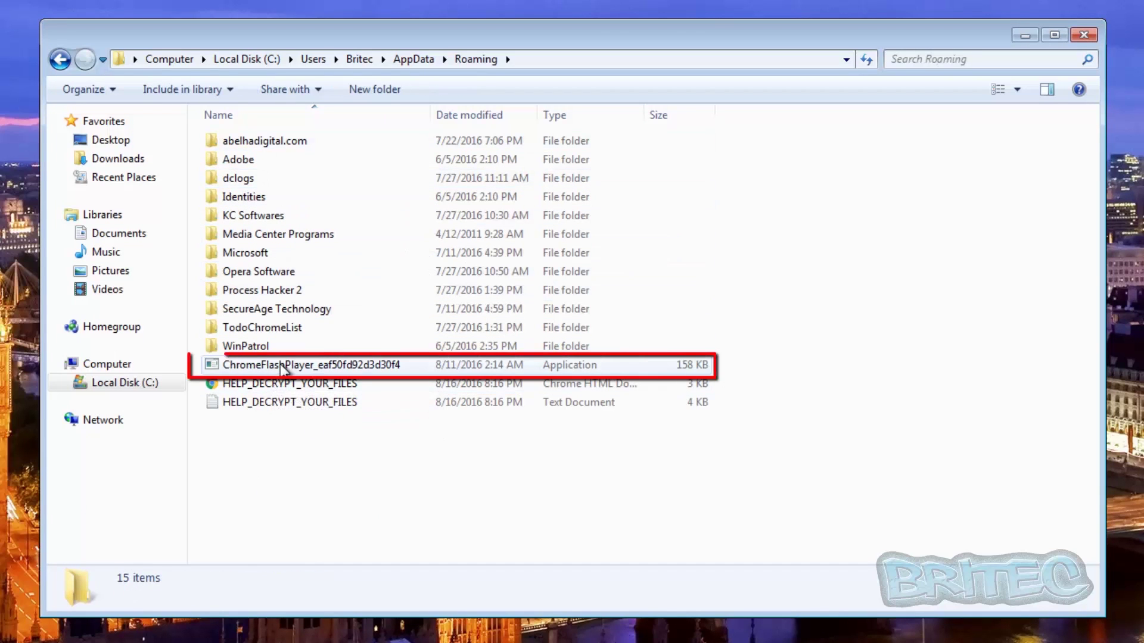
mouse_move(281, 366)
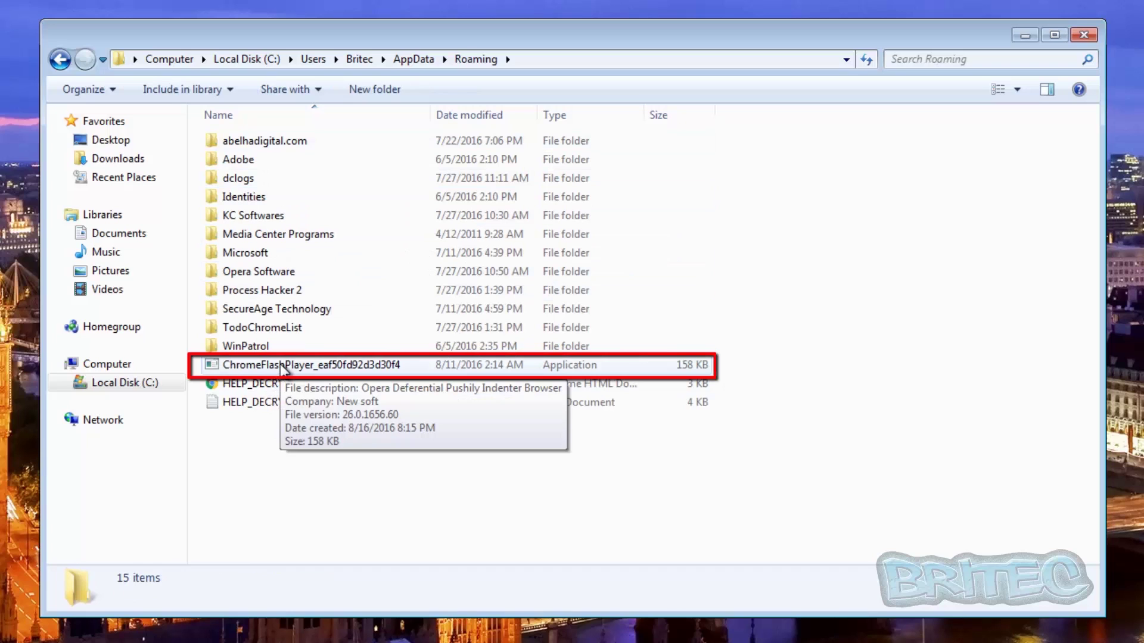
left_click(281, 367)
mouse_move(314, 366)
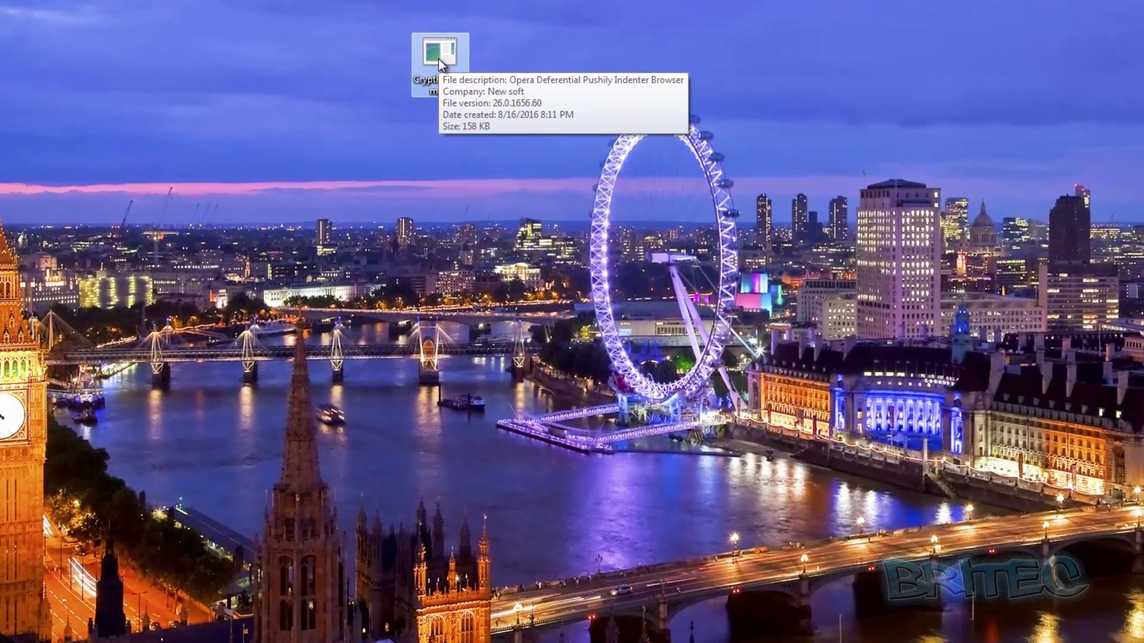
right_click(439, 59)
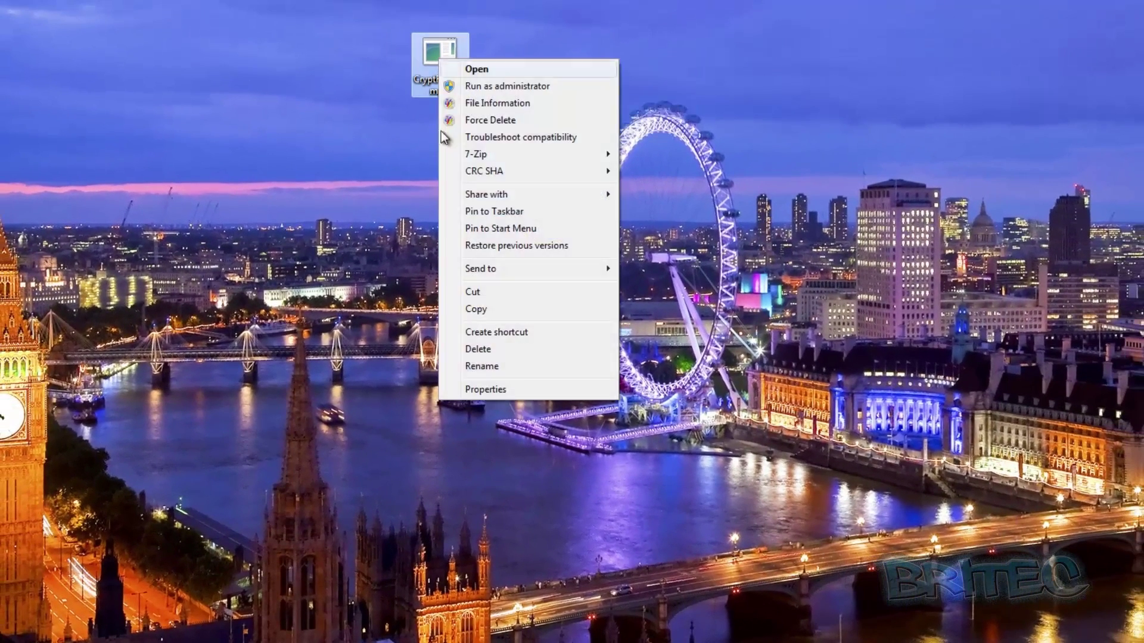
left_click(480, 388)
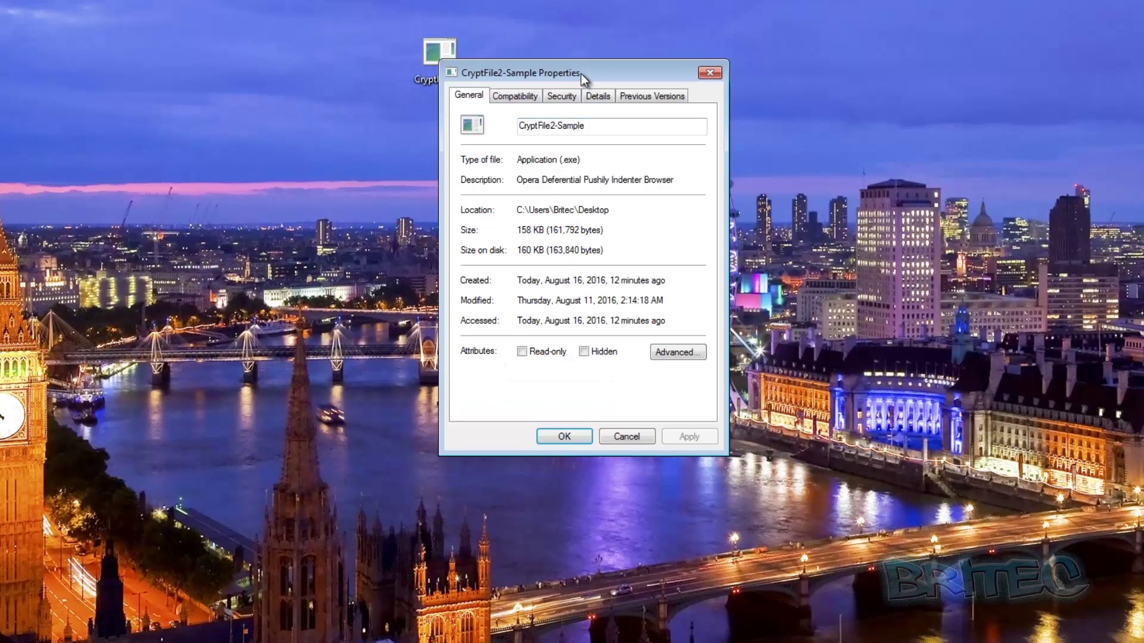
left_click_drag(581, 73, 494, 53)
left_click(509, 76)
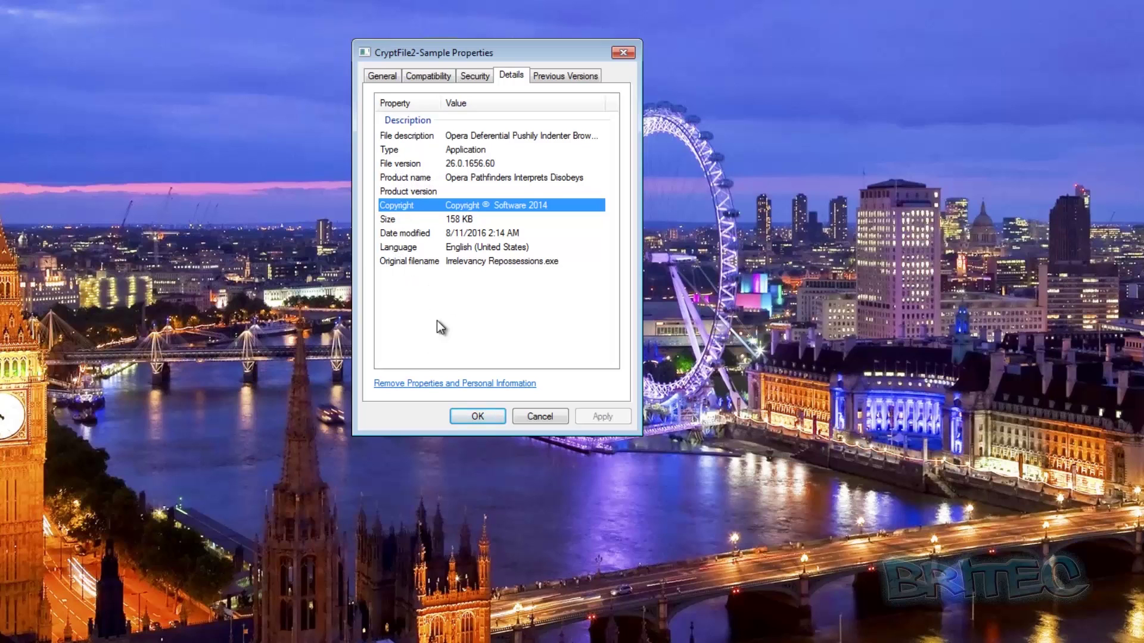
left_click(439, 77)
left_click(462, 76)
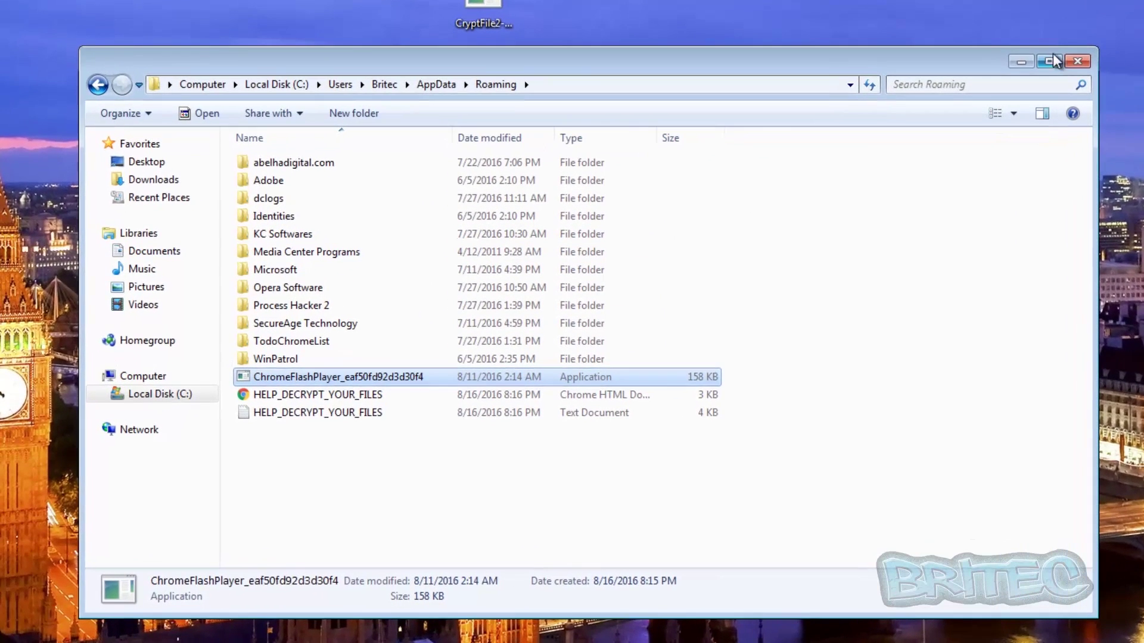
Step: Delete the ChromeFlashPlayer_eaf50fd92d3d30f4 executable from Roaming, confirming with Yes
left_click(288, 150)
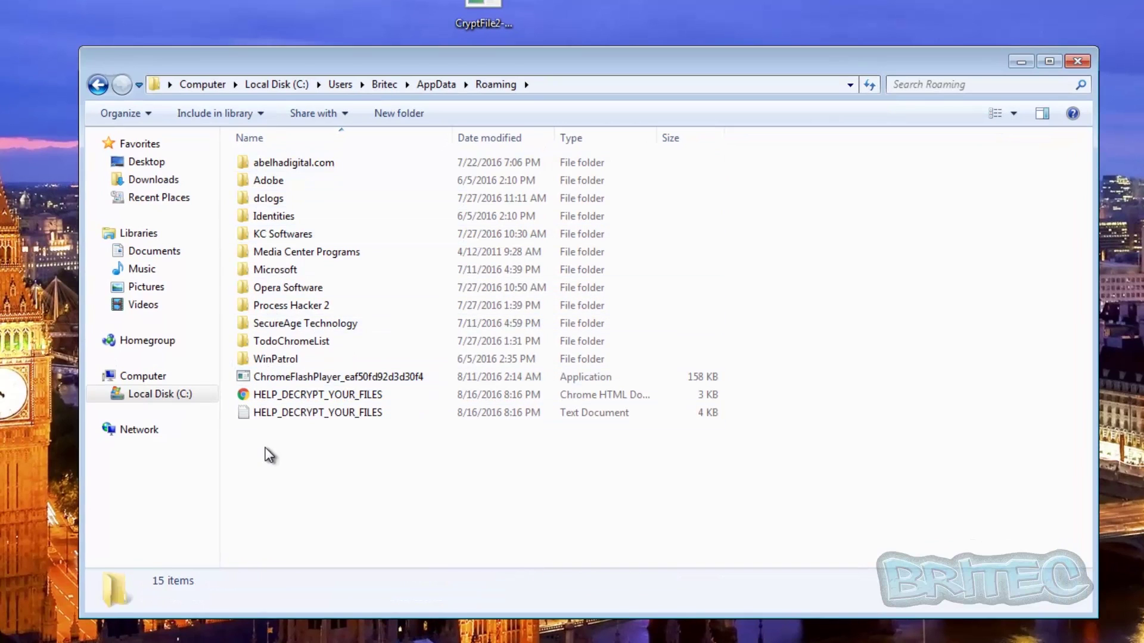
left_click(270, 376)
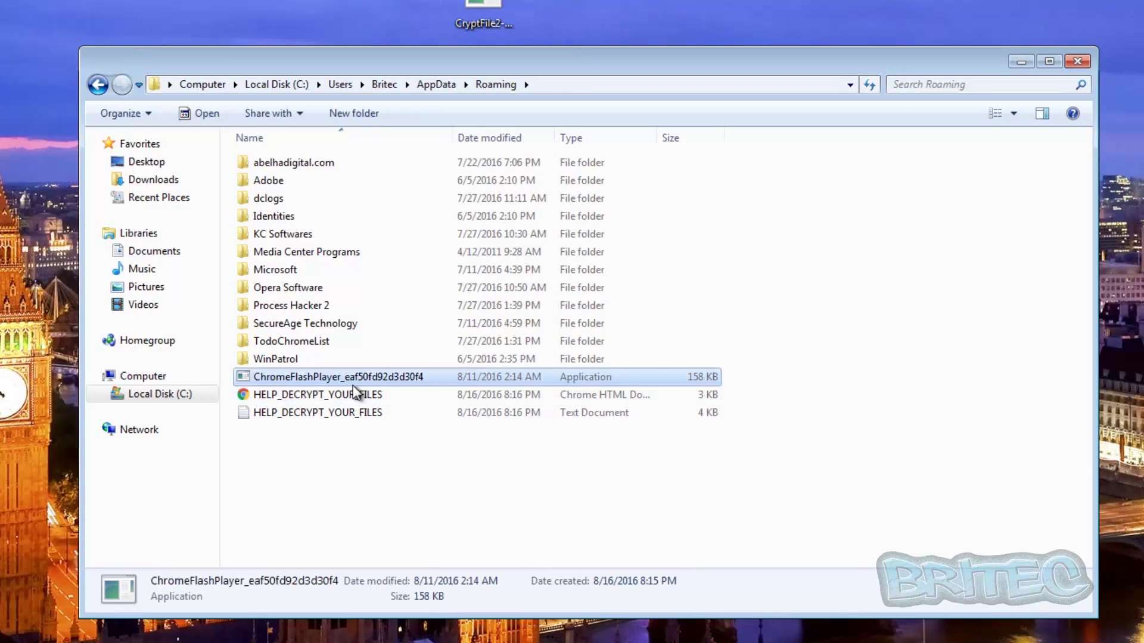
mouse_move(381, 374)
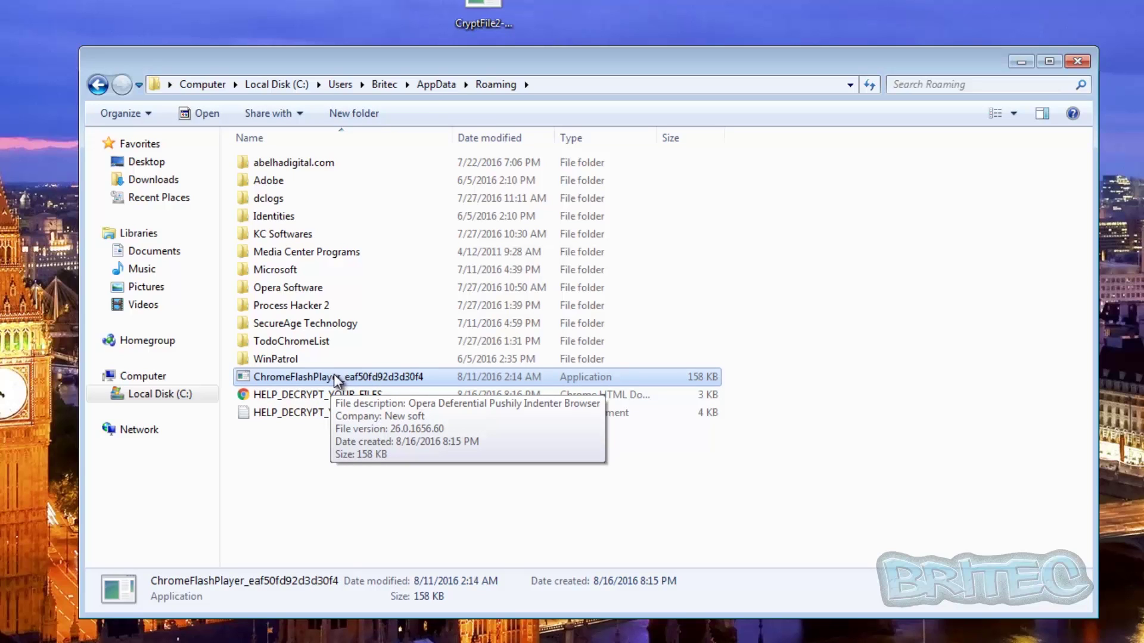
right_click(291, 377)
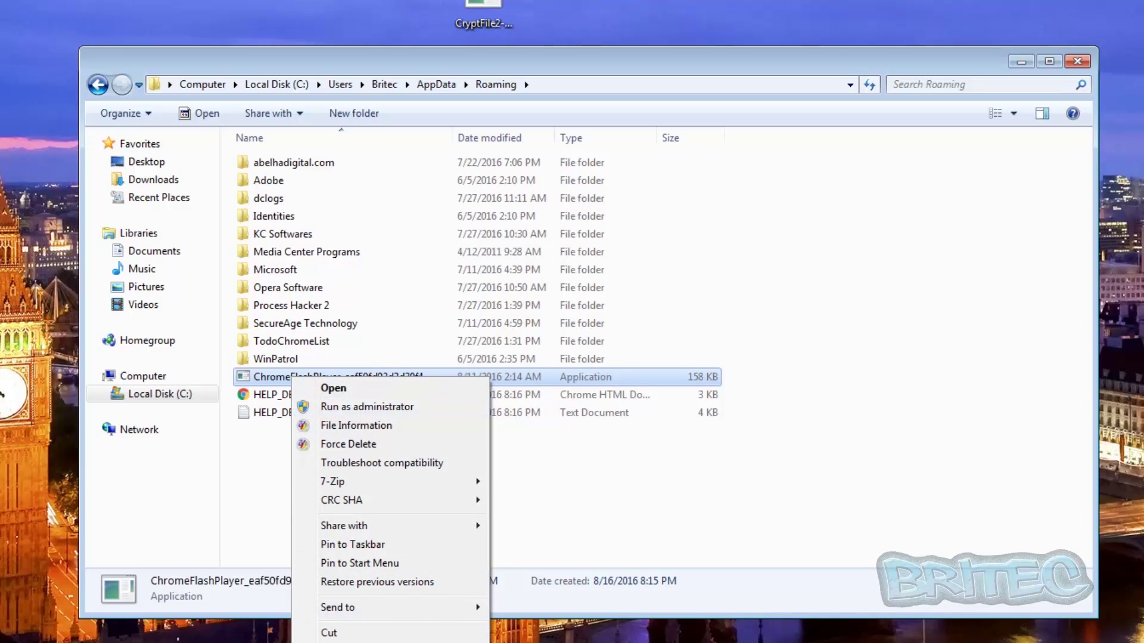
key("Delete")
left_click(625, 397)
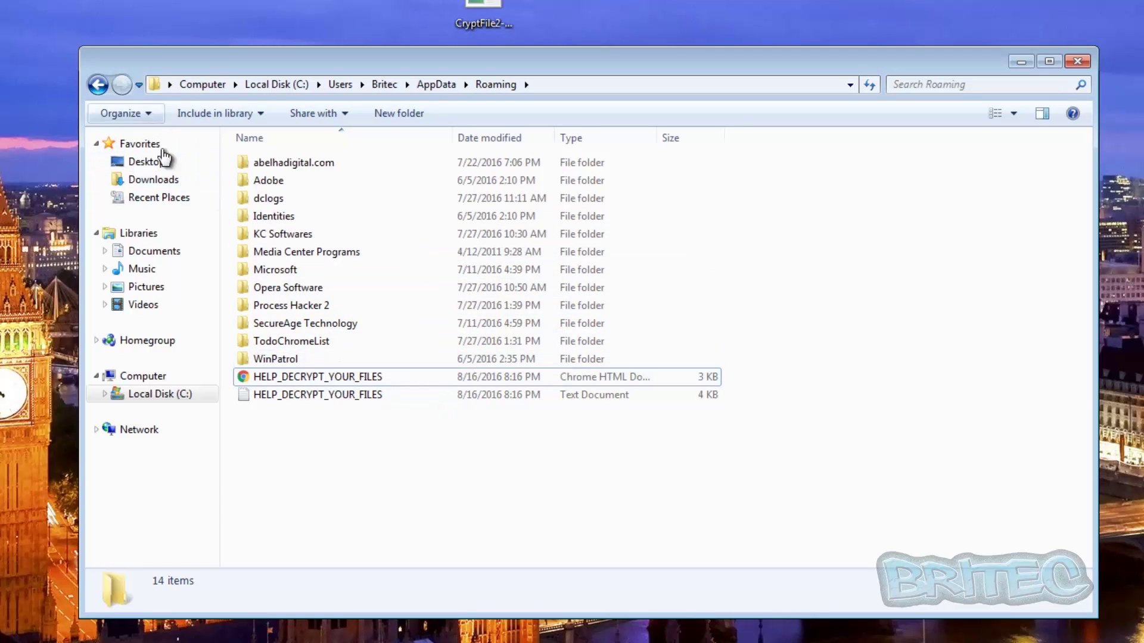
Step: Look inside abelhadigital.com > HostsMan, back out to the profile folder, and close Explorer
left_click(249, 159)
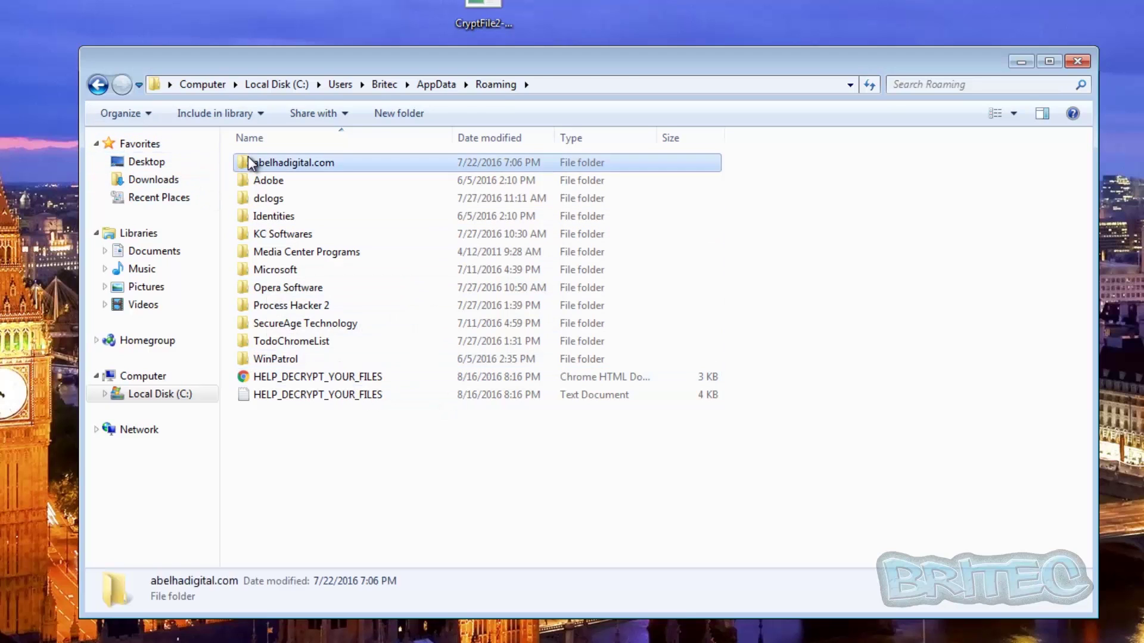
double_click(249, 160)
left_click(269, 166)
double_click(274, 167)
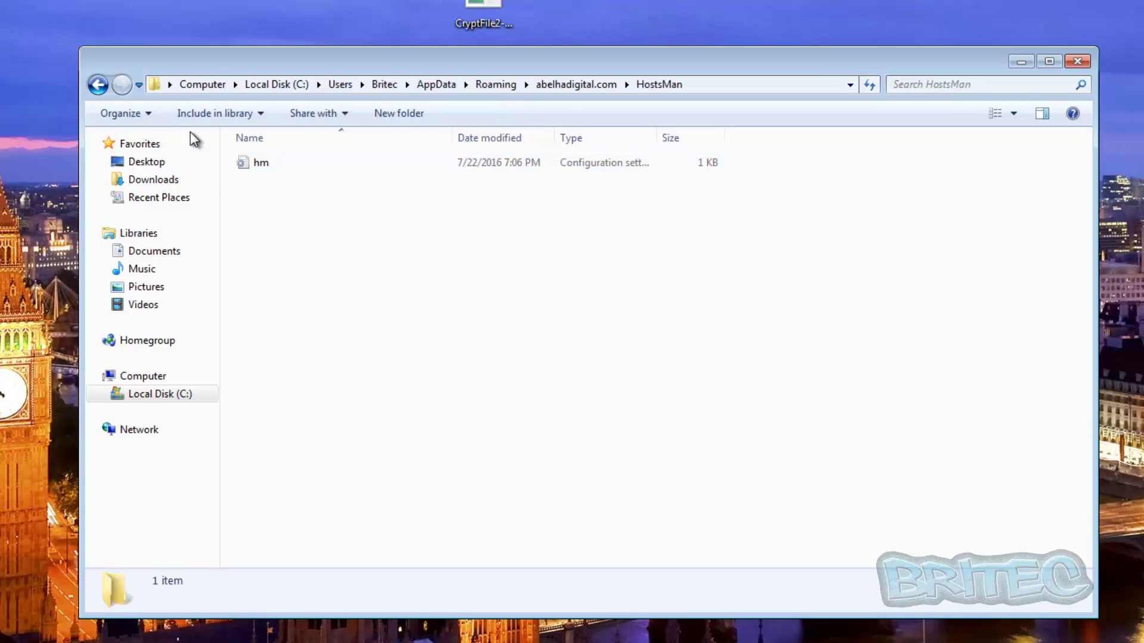
left_click(99, 85)
left_click(99, 85)
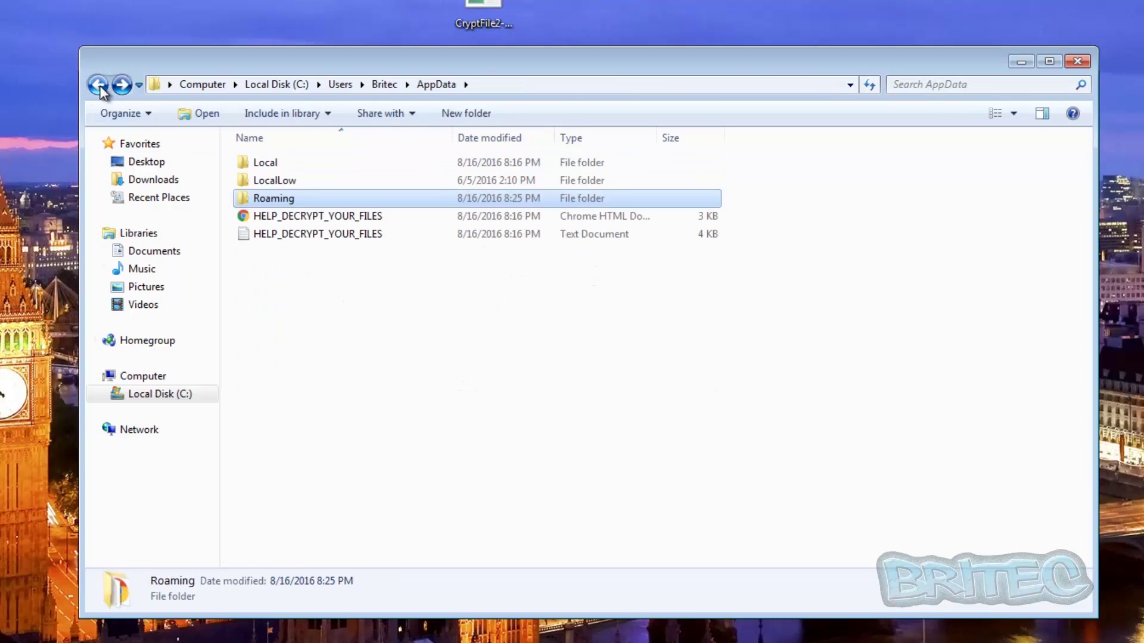
left_click(99, 85)
left_click(1077, 61)
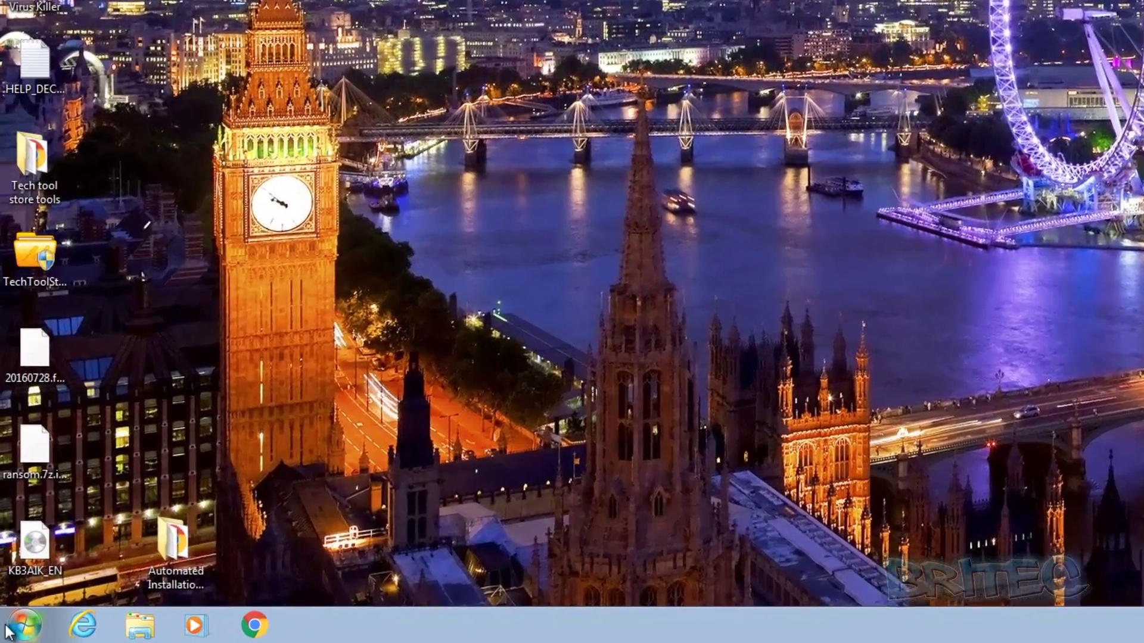
Step: Search 'msconfig' from the Start menu and run the msconfig result
left_click(16, 632)
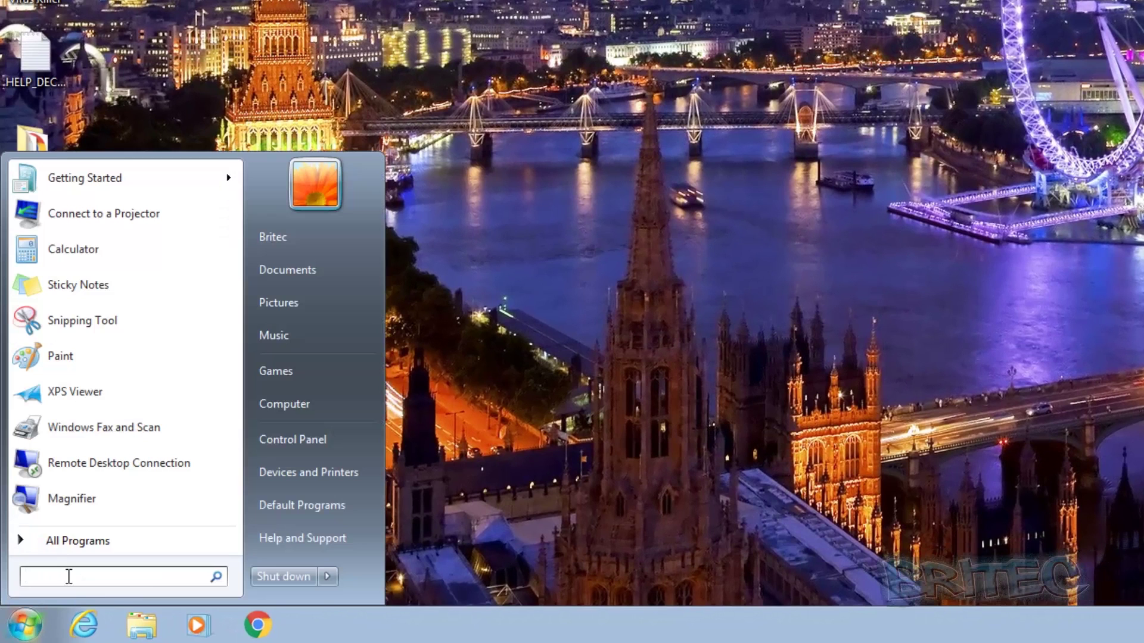
type("ms")
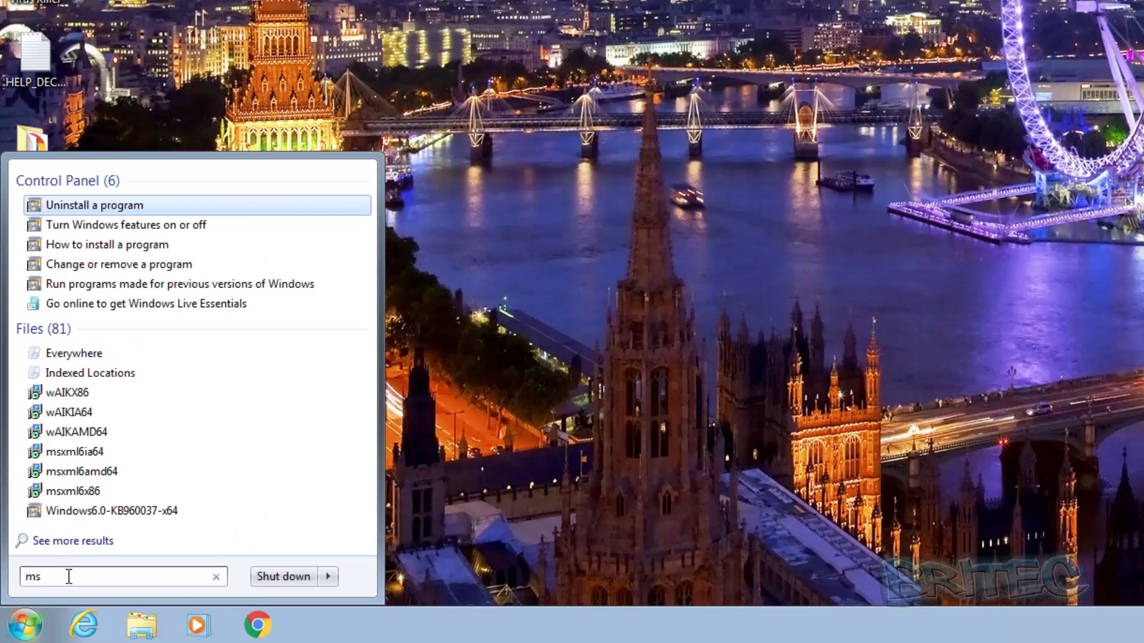
type("con")
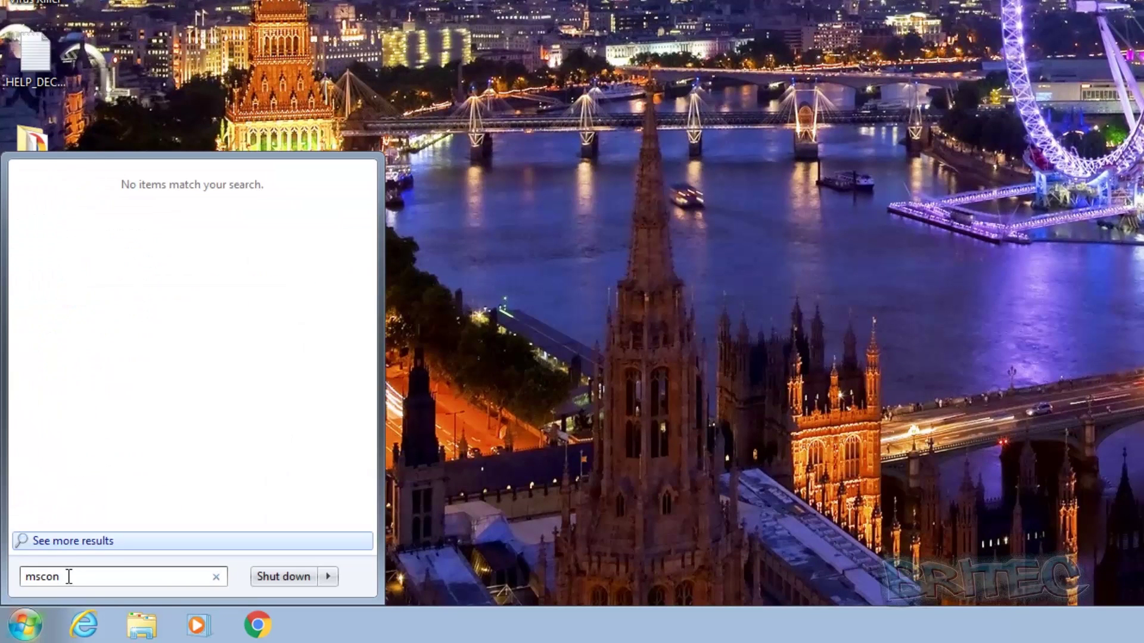
type("fig")
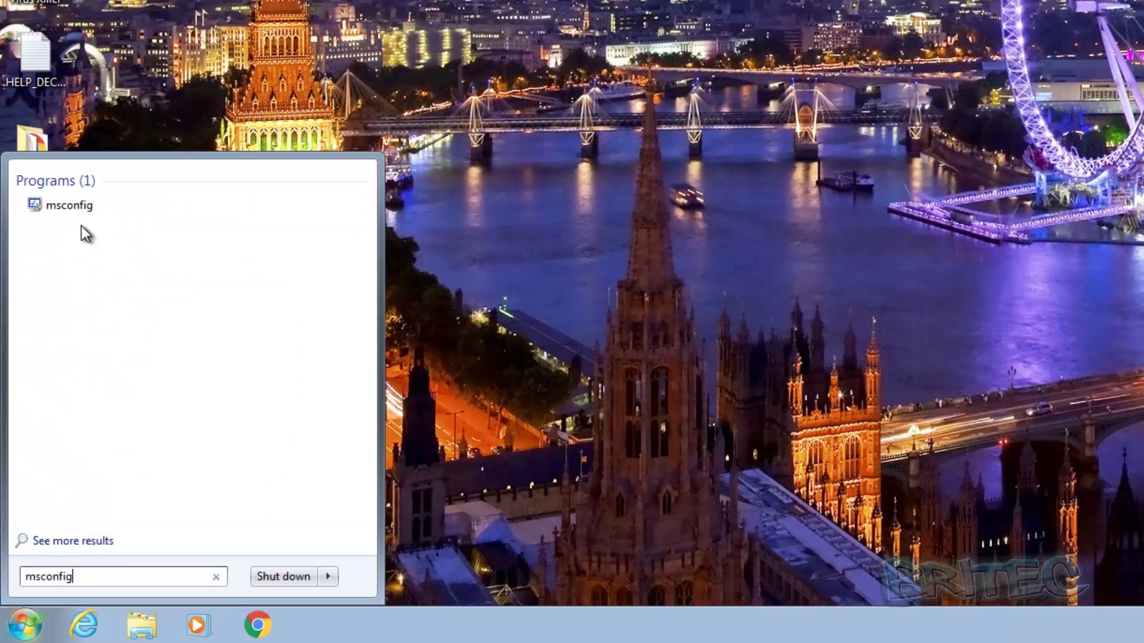
left_click(88, 207)
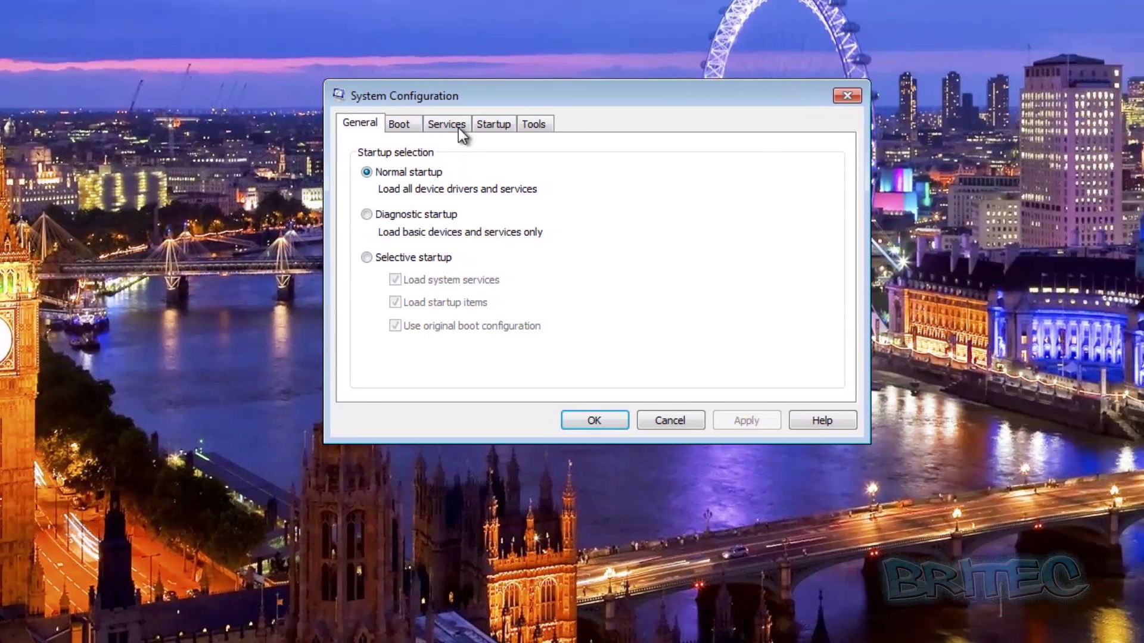
Step: Uncheck the CryptFile2-Sample, System1 and System2 entries on the Startup tab
left_click(522, 112)
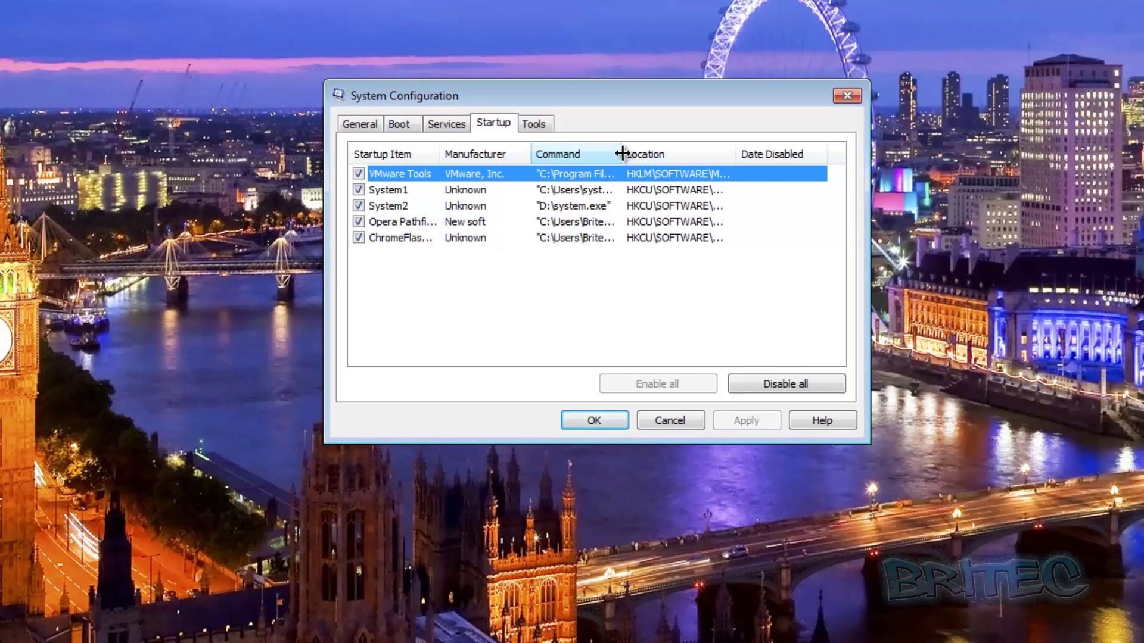
left_click_drag(620, 153, 753, 159)
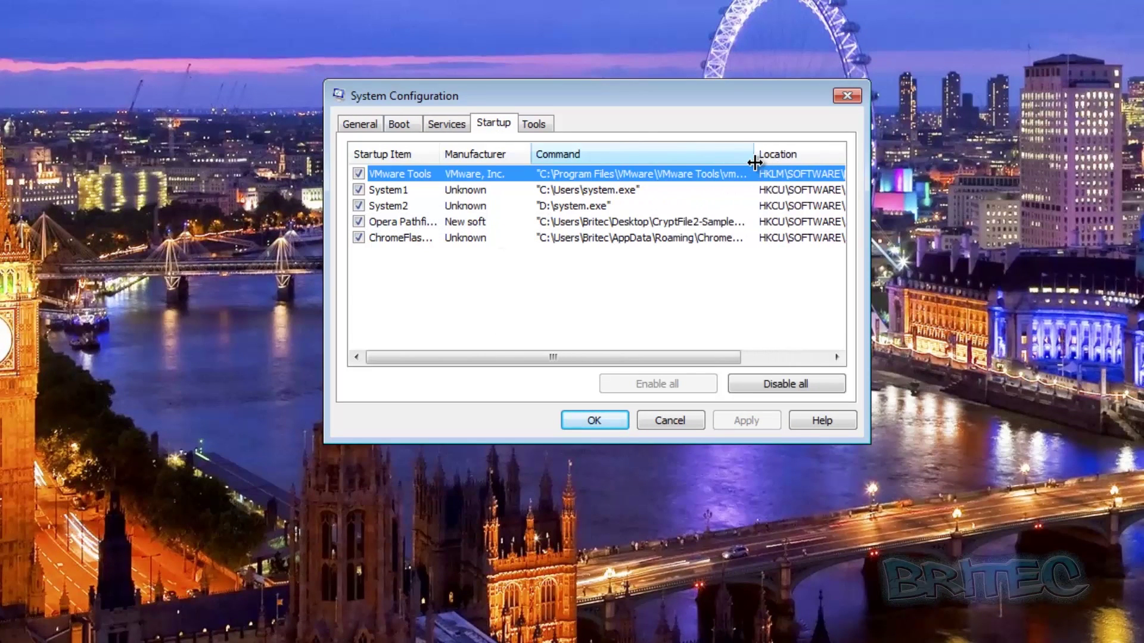
left_click(625, 221)
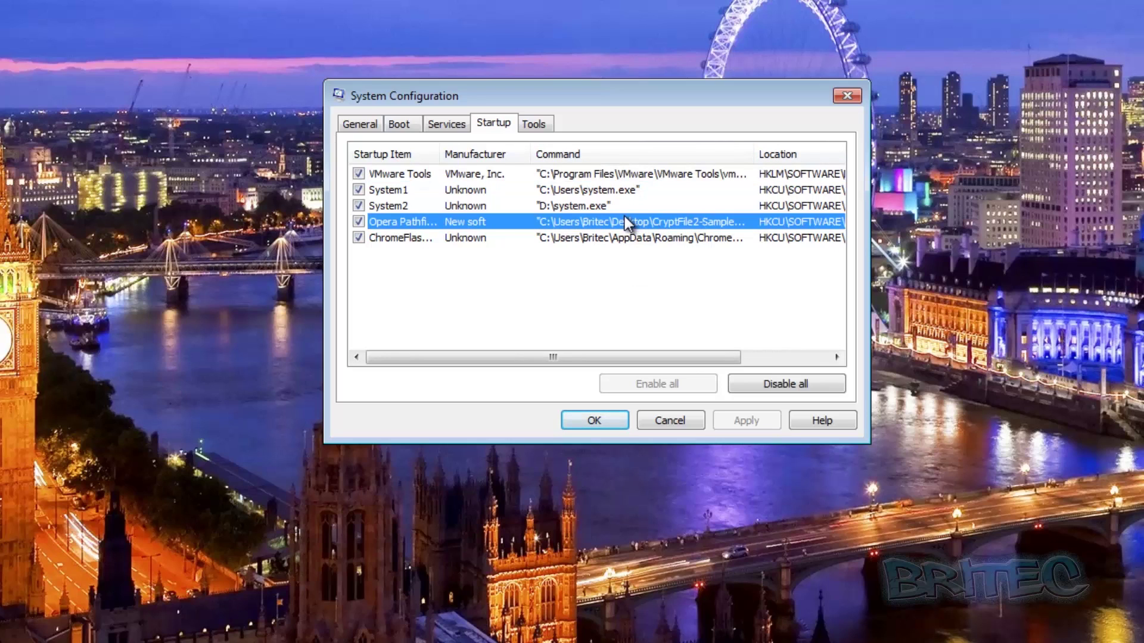
left_click(358, 221)
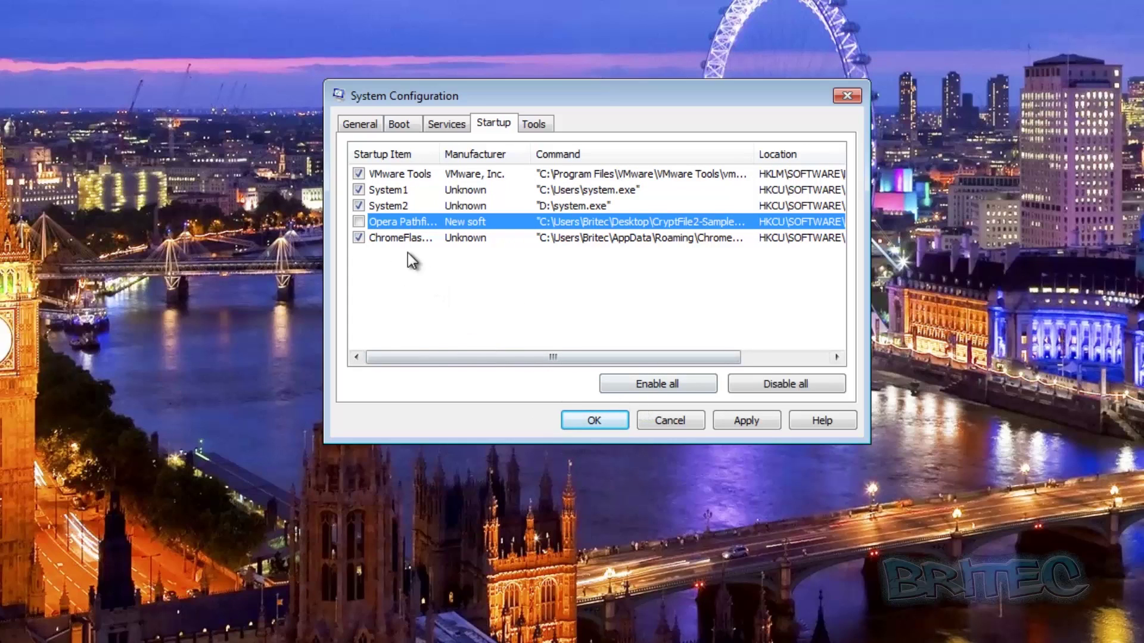
left_click(358, 206)
left_click(358, 190)
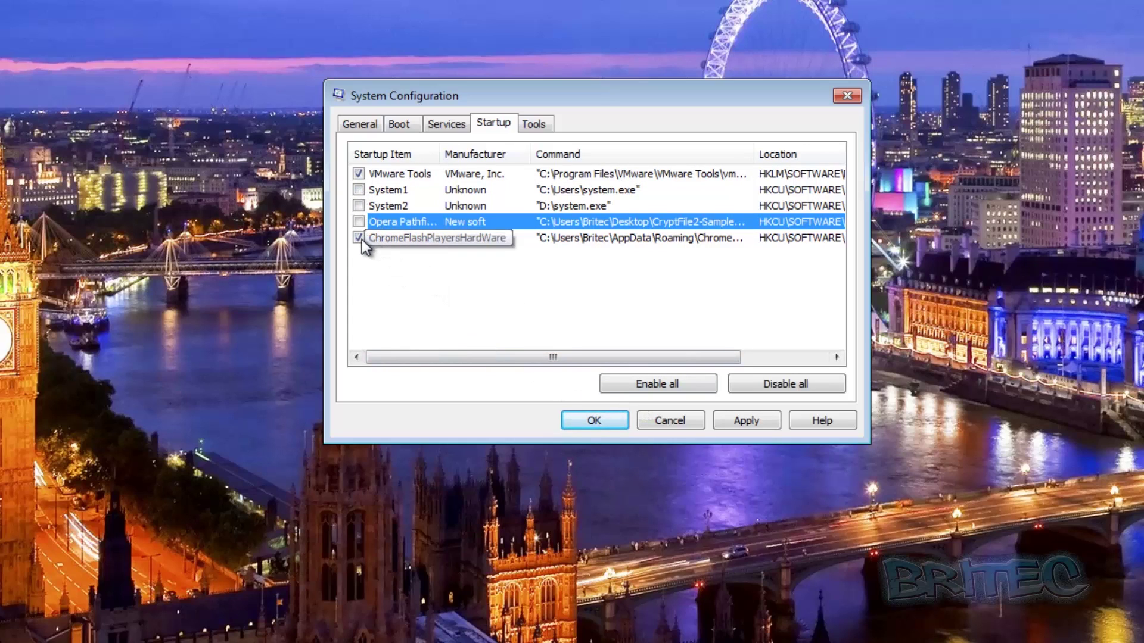
Step: Widen the Command column to verify the full paths, then save the startup changes with OK
left_click_drag(534, 358, 623, 360)
left_click_drag(639, 154, 801, 162)
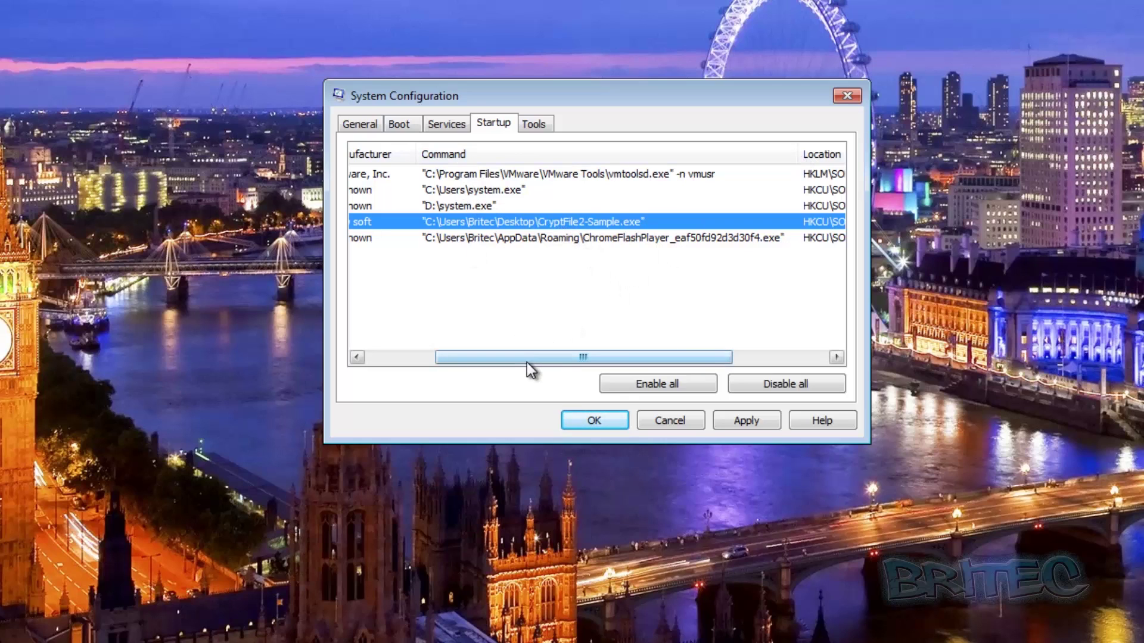
left_click_drag(528, 361, 365, 282)
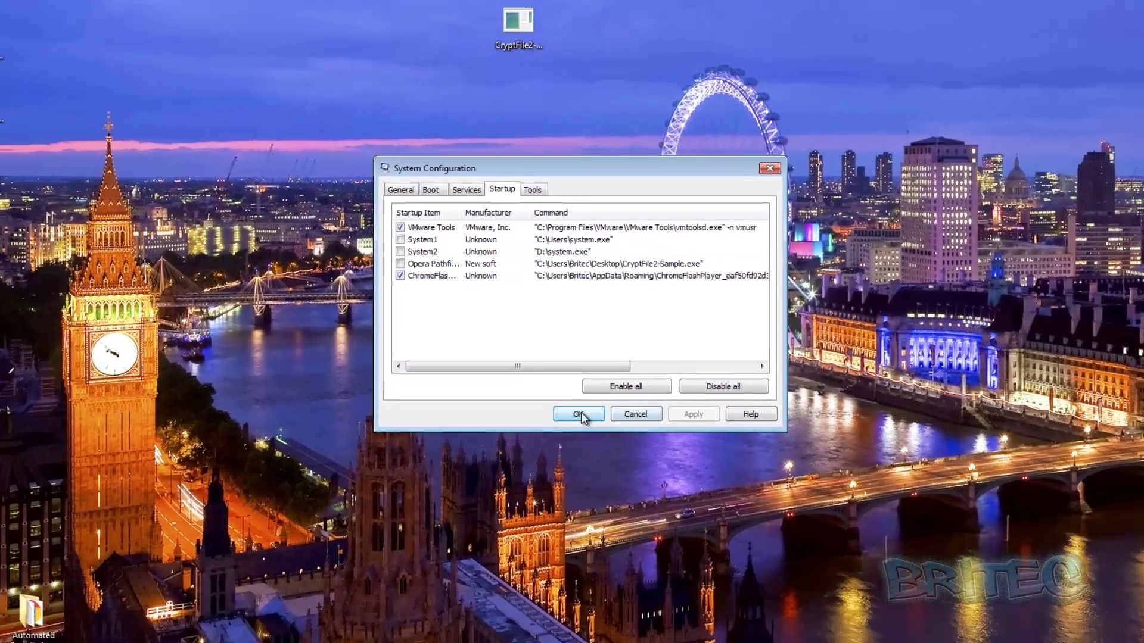
left_click(590, 421)
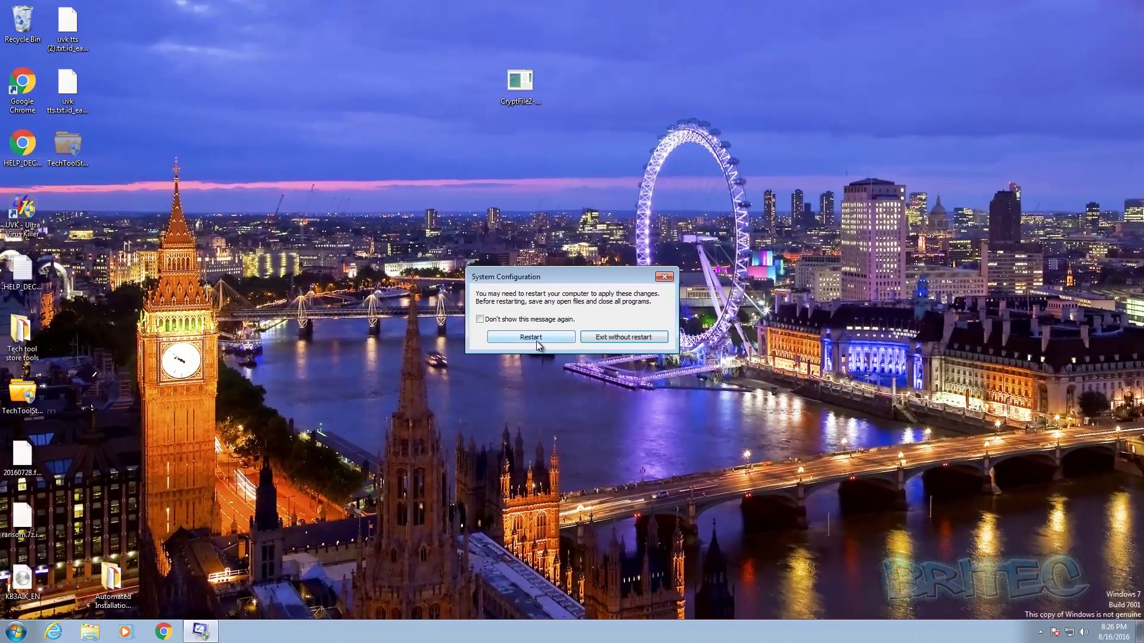